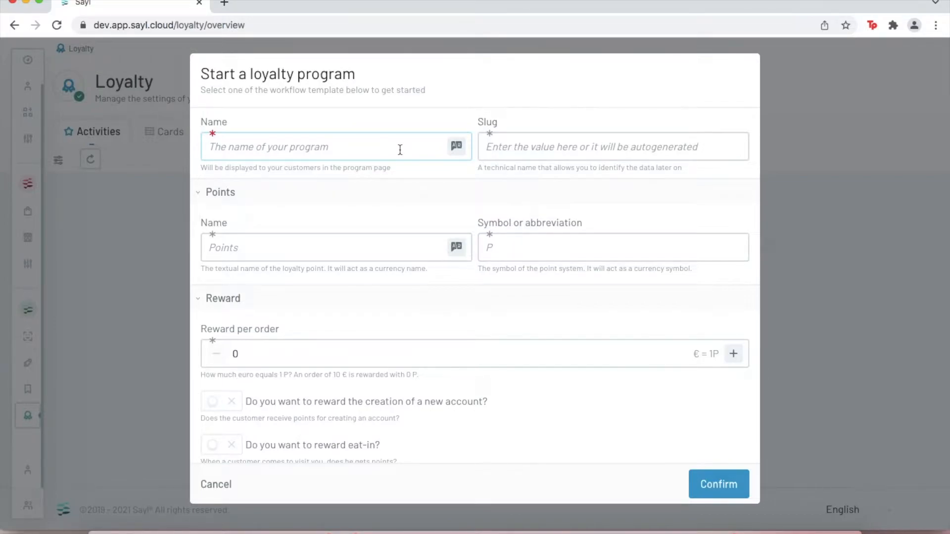
Step: Name the loyalty program "The resto heroes" and name its points "Heropoints" with the symbol P
type("The resto heroes")
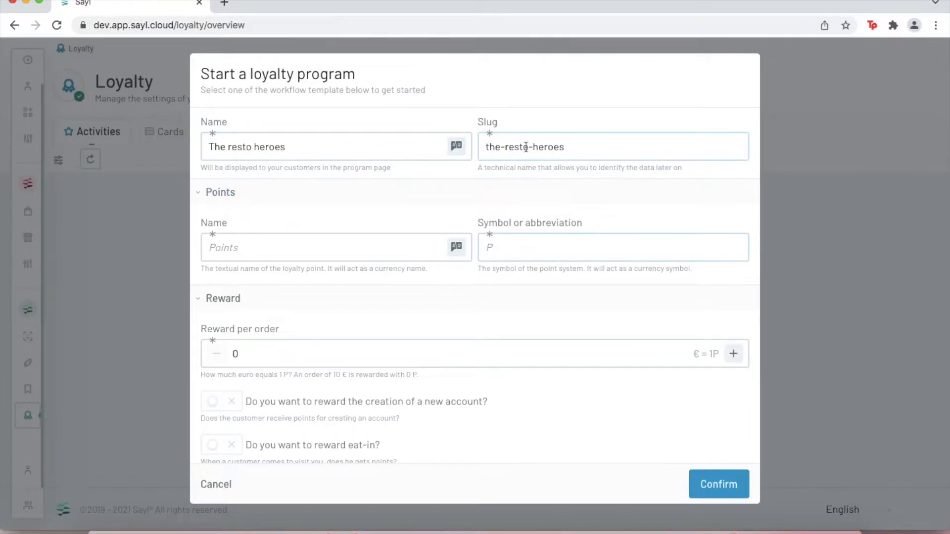
scroll(502, 149, "down", 3)
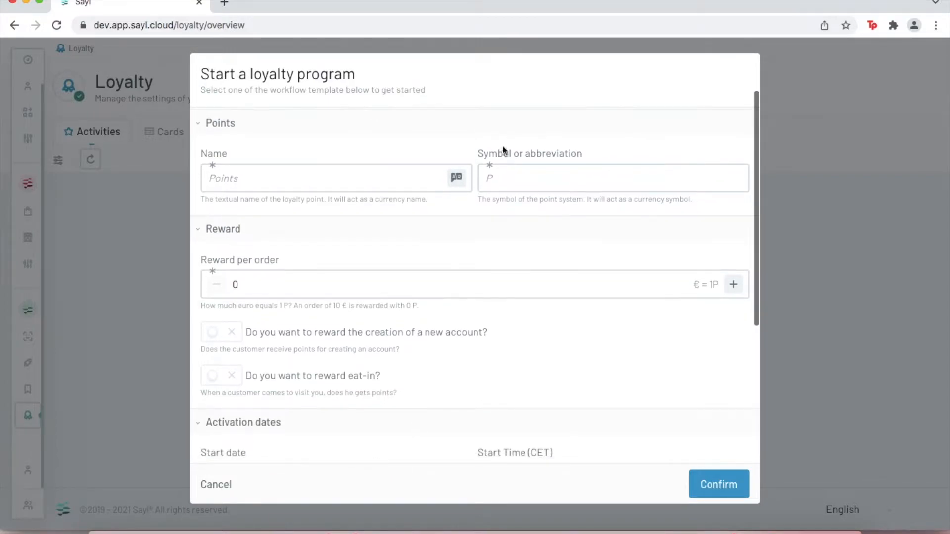
scroll(421, 151, "down", 2)
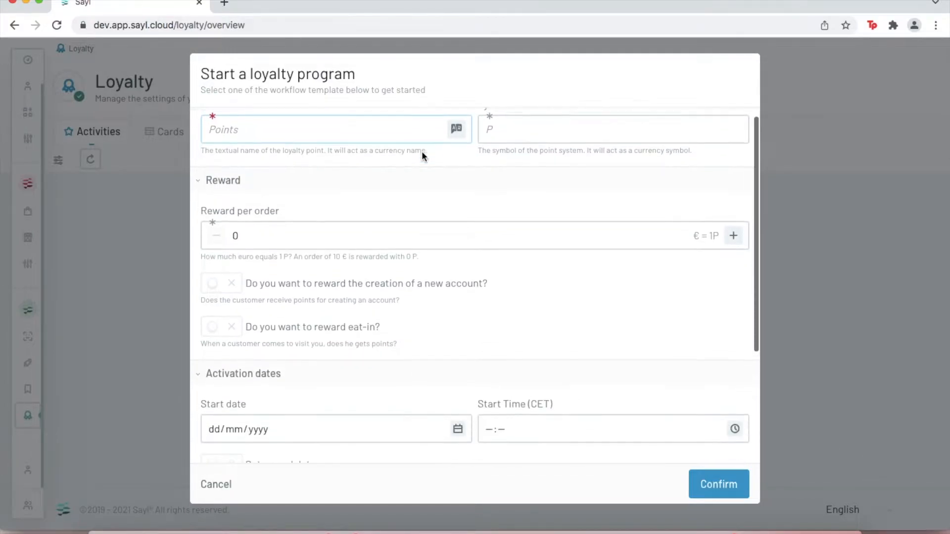
scroll(422, 160, "up", 2)
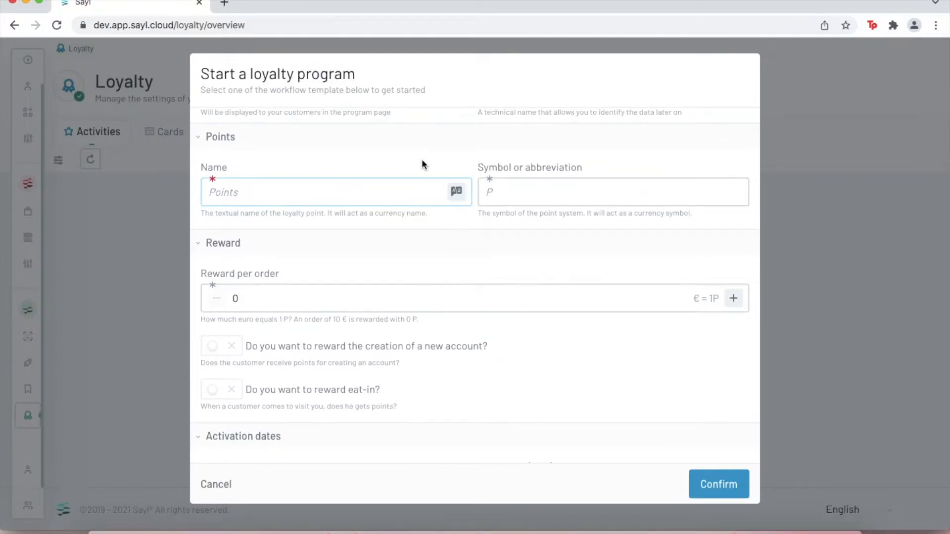
type("Heropoints")
left_click(492, 194)
type("P")
Step: Set the reward per order to €1 per point and highlight the example calculation beneath it
scroll(595, 171, "down", 5)
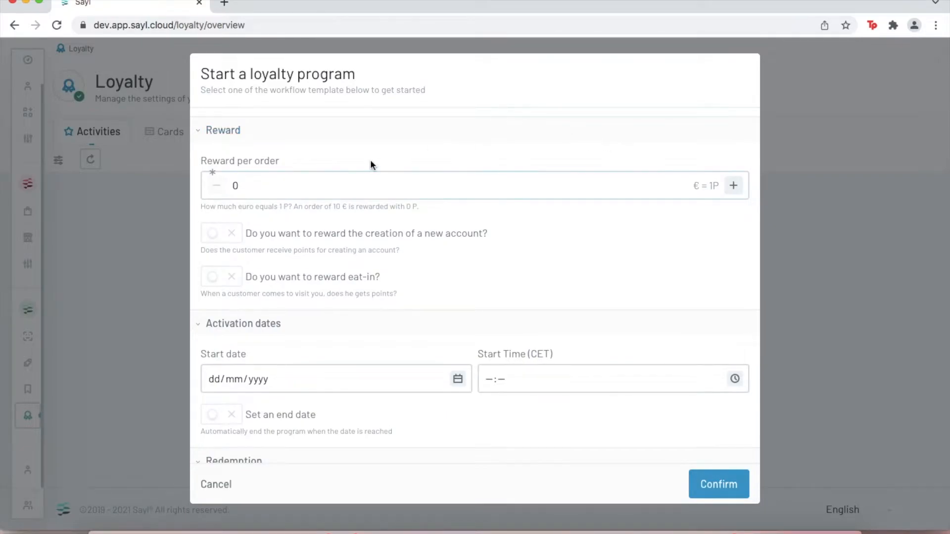
left_click(330, 190)
key("BackSpace")
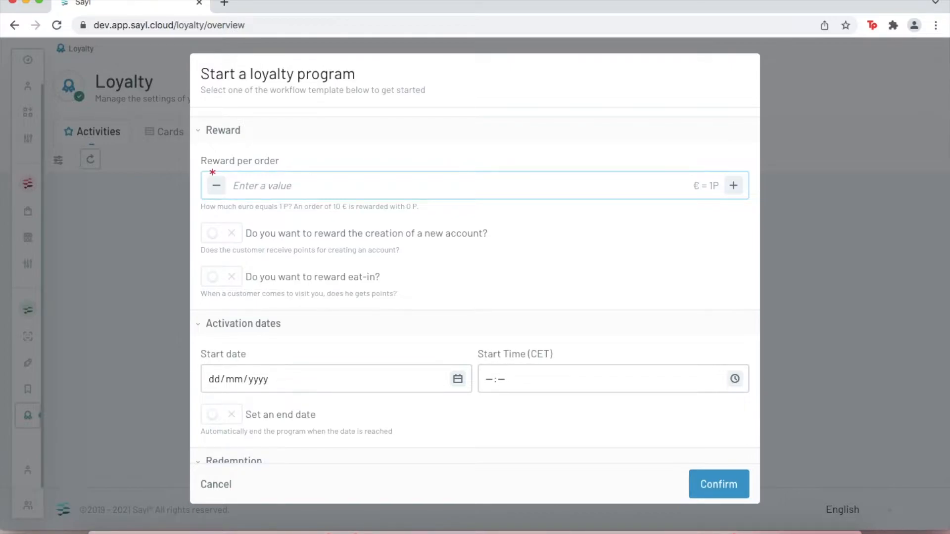
type("1")
left_click_drag(435, 205, 348, 209)
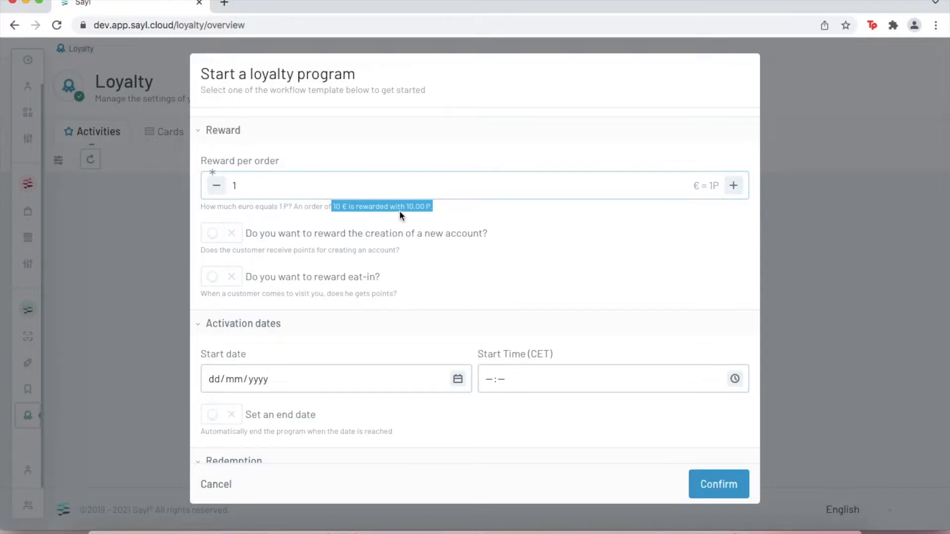
Step: Try a reward per order of €2 per point and highlight the recalculated example
left_click(312, 181)
key("BackSpace")
type("0")
type("2")
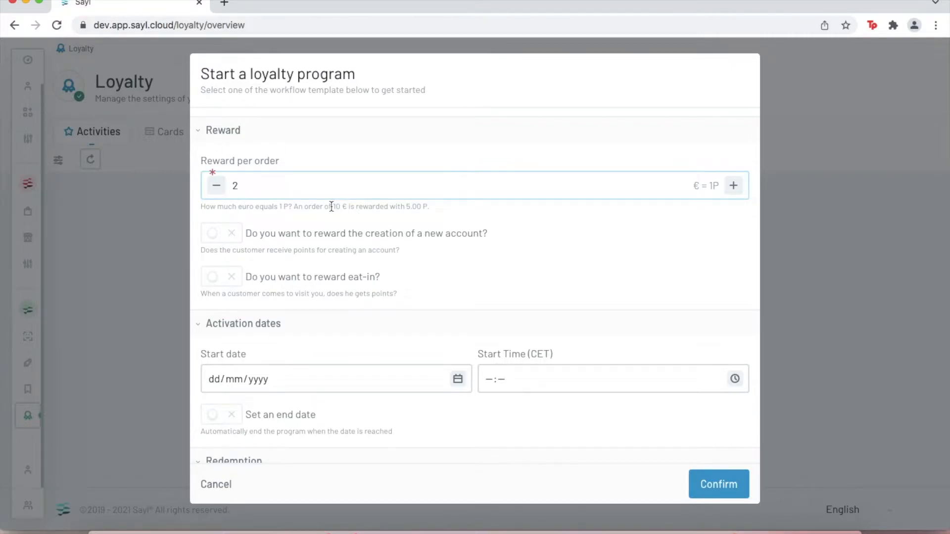
left_click_drag(332, 207, 455, 205)
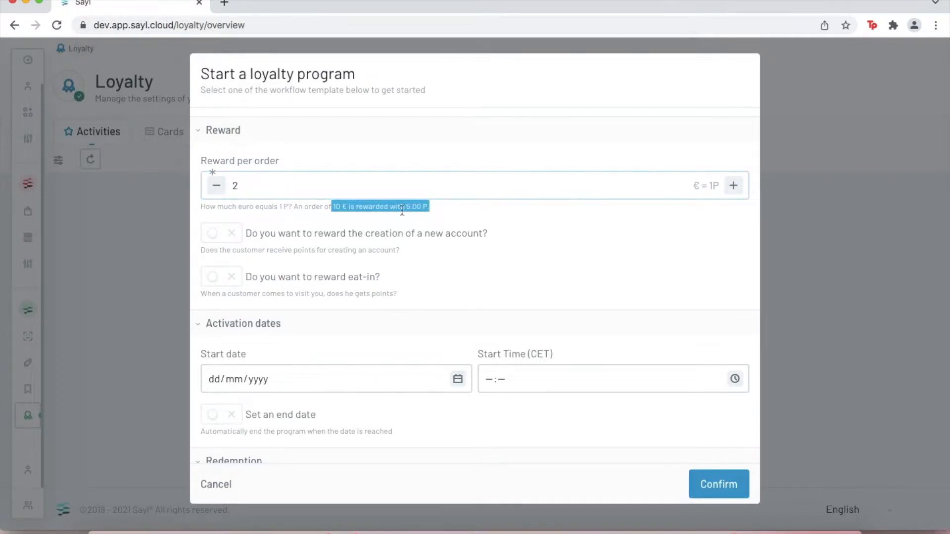
Step: Set the reward per order back to €1 per point
left_click(379, 185)
key("BackSpace")
type("0")
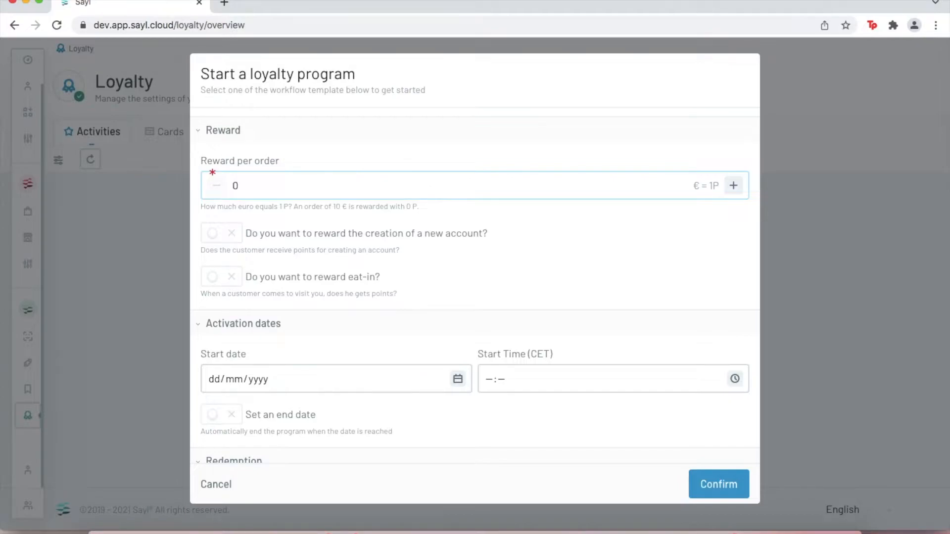
type("1")
Step: Enable the reward for creating a new account and set it to 10 points
scroll(423, 280, "down", 1)
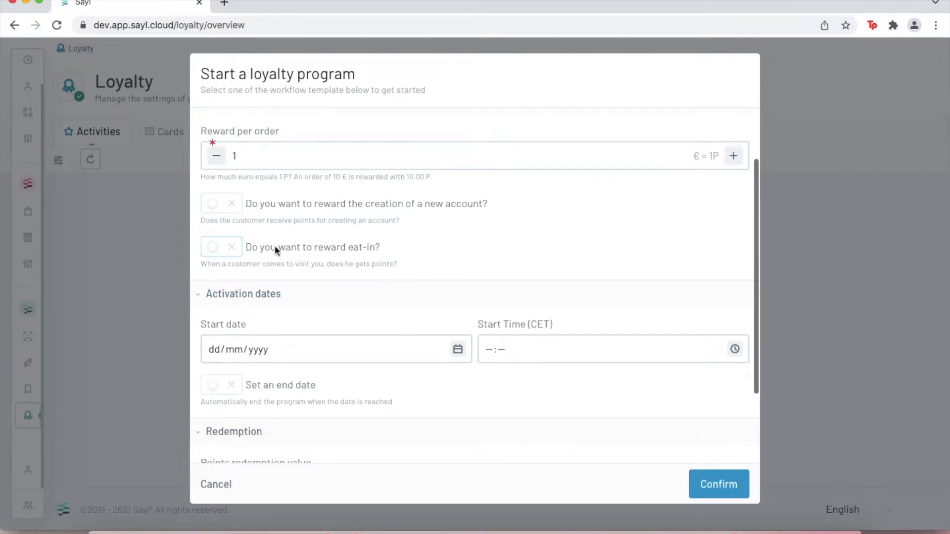
left_click(215, 204)
scroll(266, 232, "down", 3)
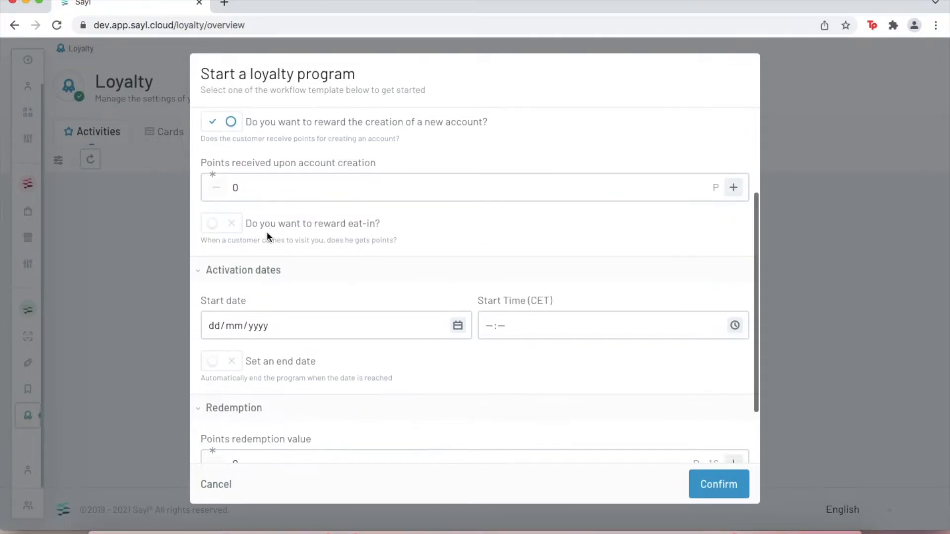
left_click(266, 188)
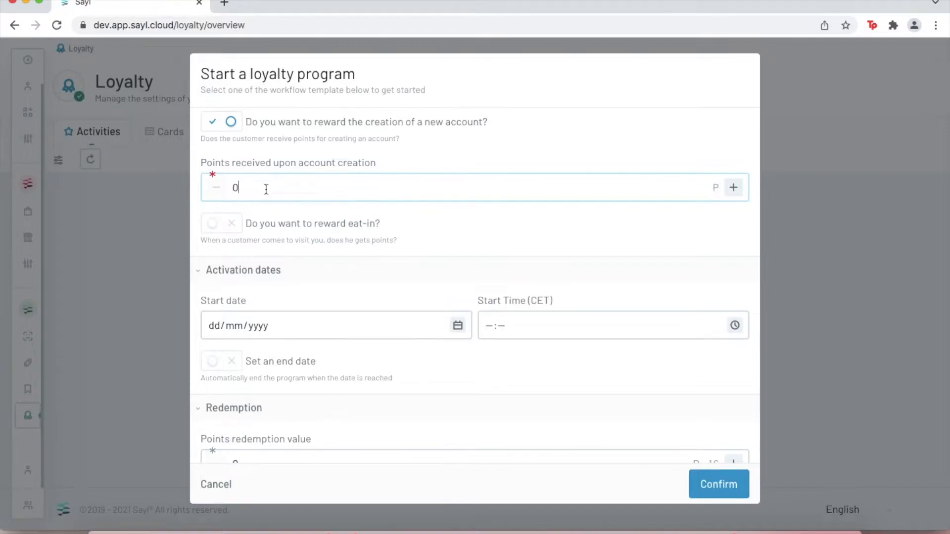
key("BackSpace")
type("10")
Step: Set the program's activation start date to 10/01/2022 and its start time to 00:00
scroll(390, 252, "down", 3)
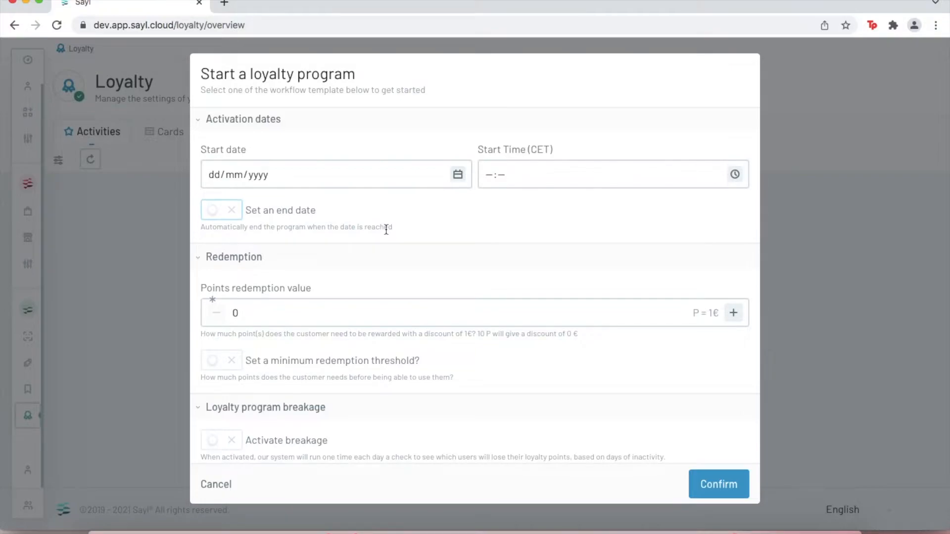
left_click(458, 175)
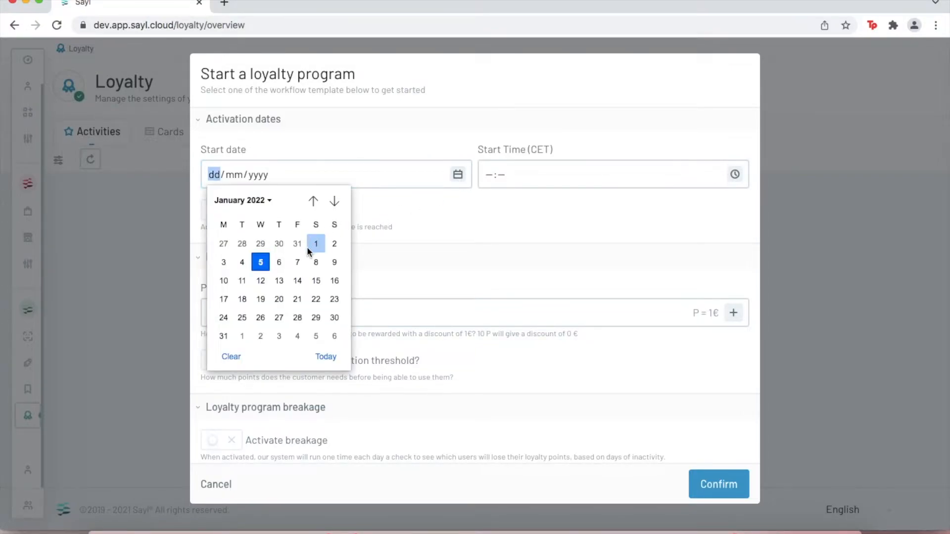
left_click(225, 281)
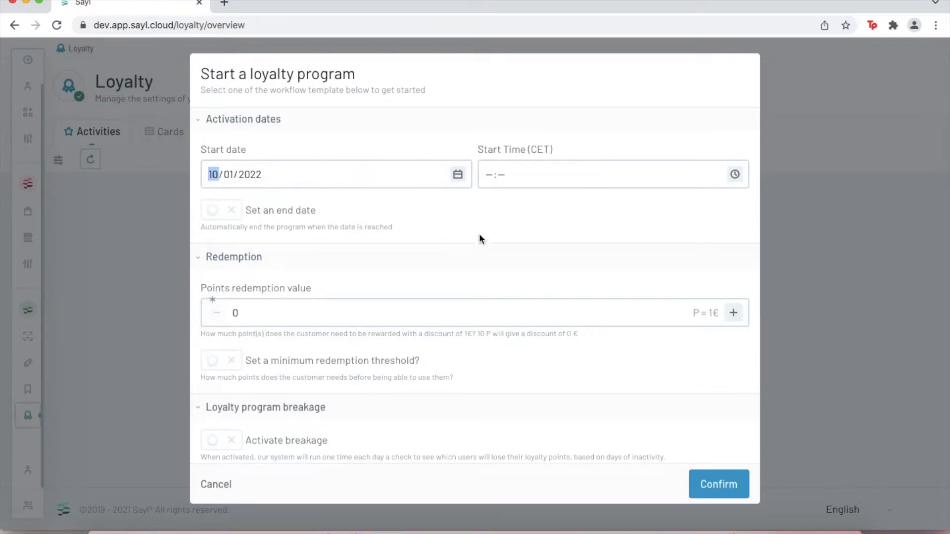
left_click(735, 174)
scroll(501, 241, "up", 5)
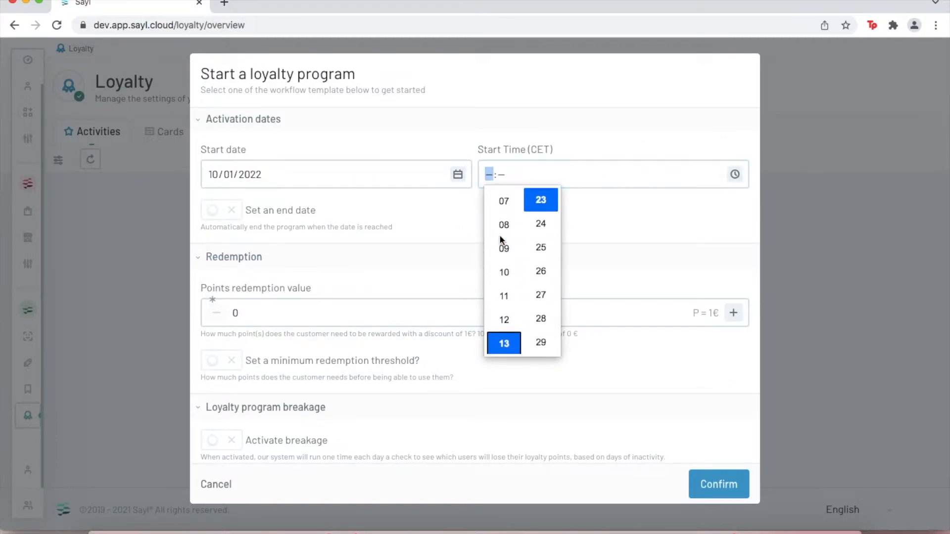
left_click(505, 252)
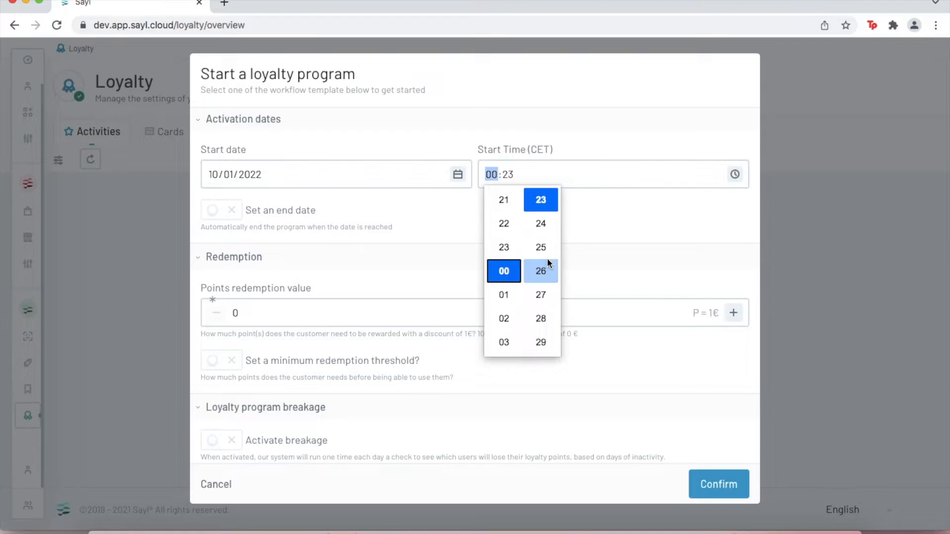
scroll(547, 264, "up", 6)
scroll(547, 260, "up", 6)
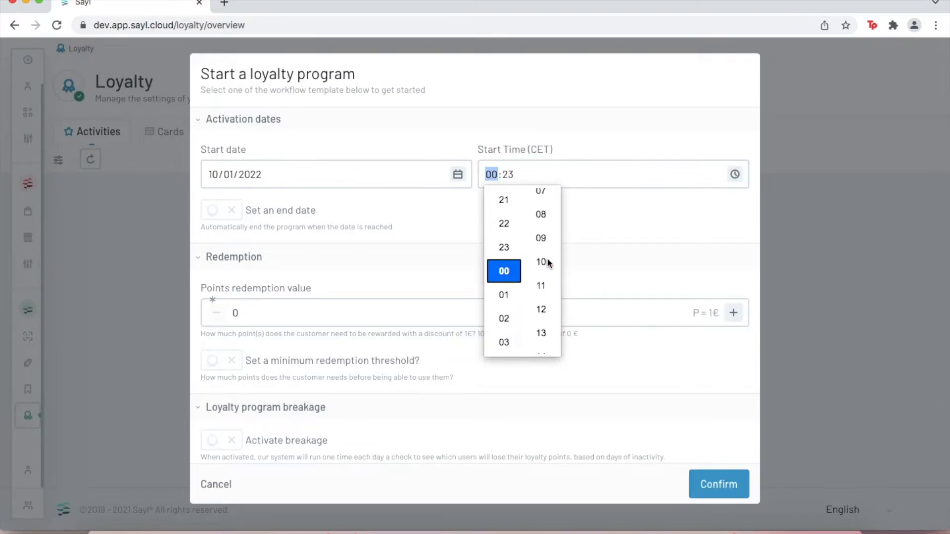
left_click(541, 237)
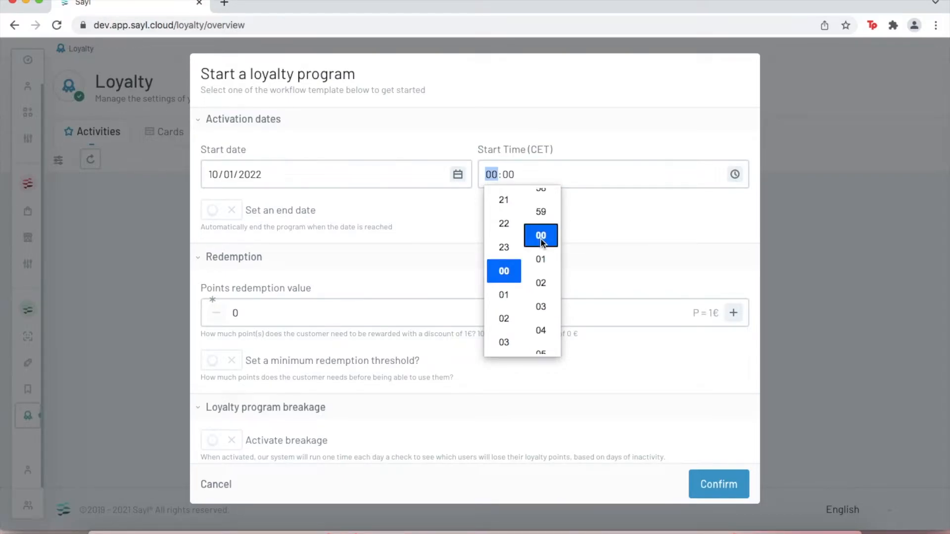
Step: Turn on the end date option to show its date and time fields, and turn it off again
left_click(394, 187)
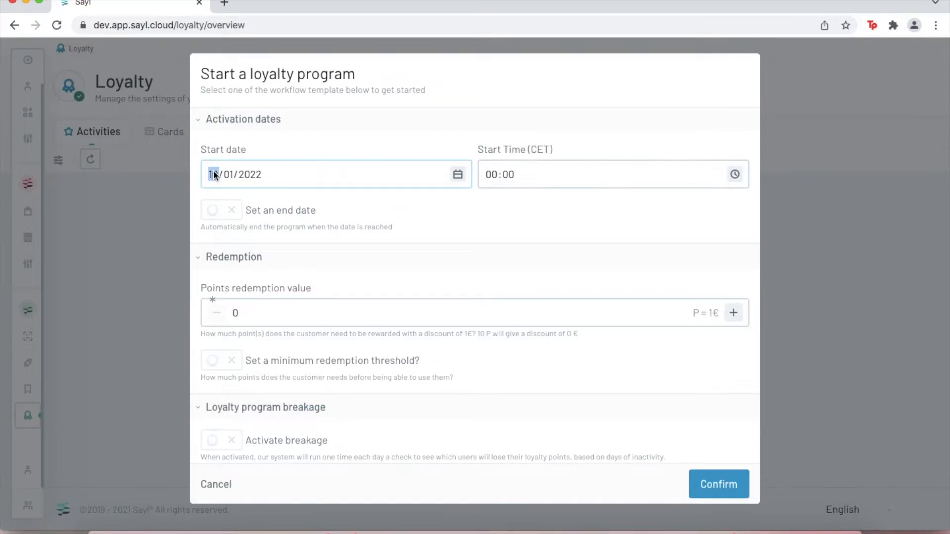
type("01")
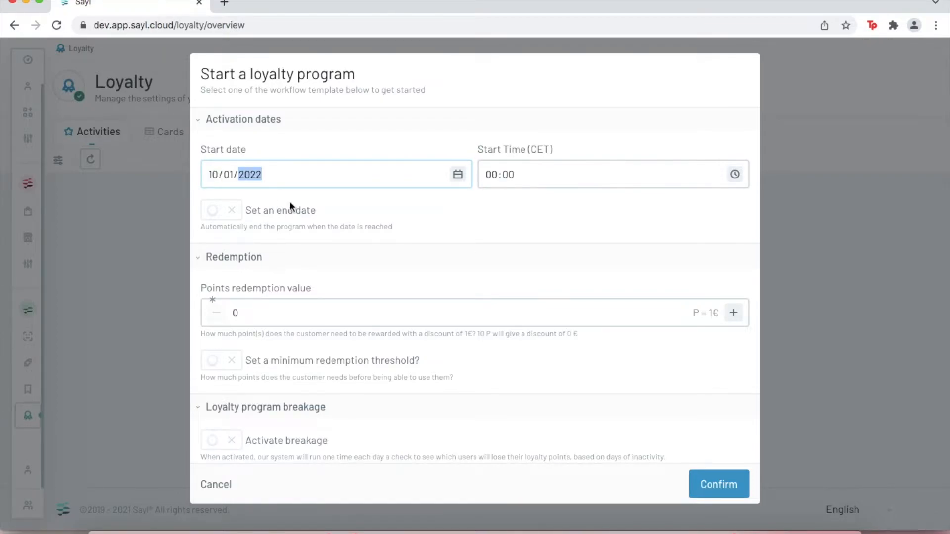
left_click(220, 214)
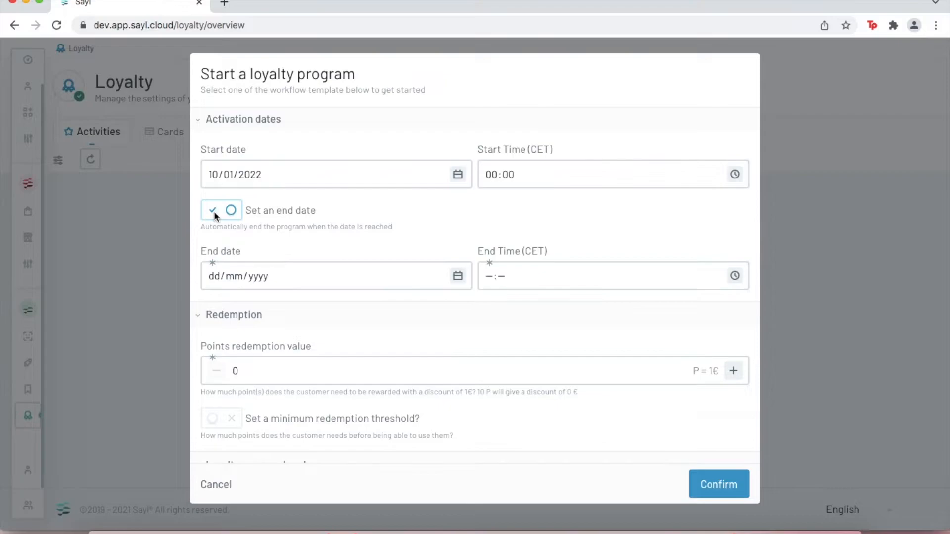
left_click(217, 211)
Step: Set the points redemption value to 10 points per €1 and highlight the example discount
scroll(349, 249, "down", 2)
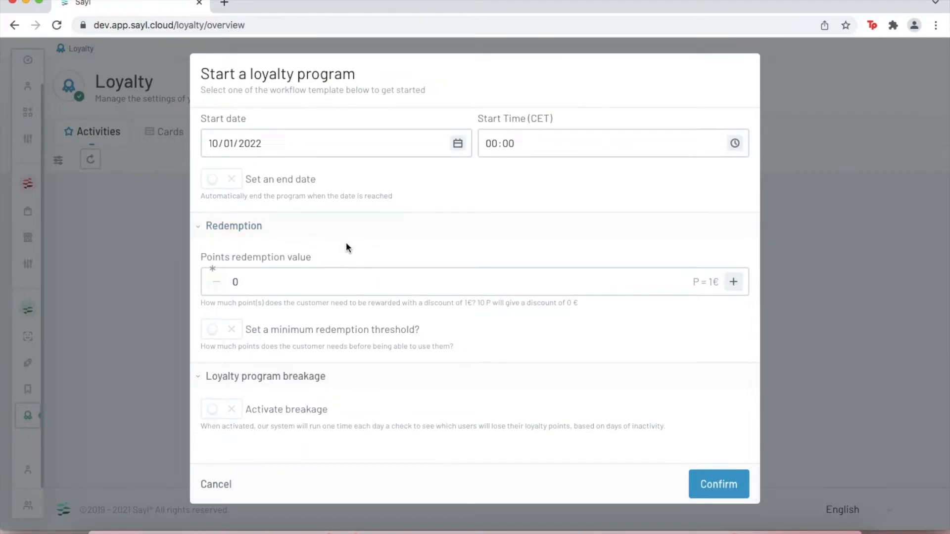
left_click(342, 270)
key("BackSpace")
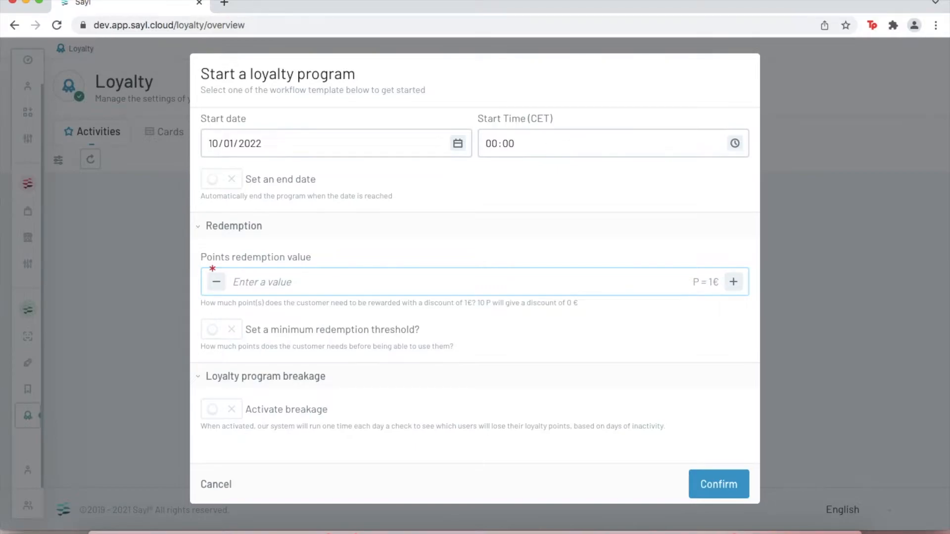
type("10")
left_click_drag(587, 303, 477, 303)
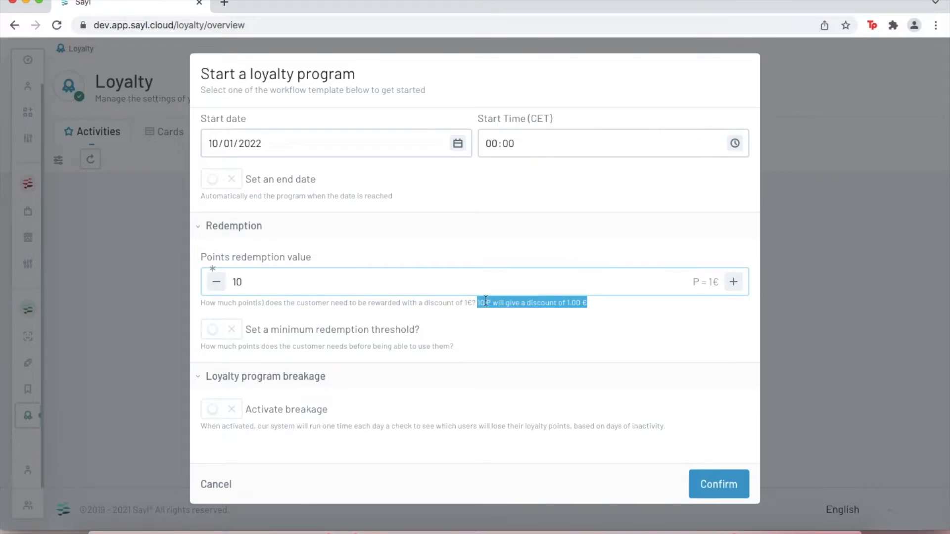
Step: Try a points redemption value of 20 points per €1 and highlight the recalculated discount
left_click(438, 282)
key("BackSpace")
key("BackSpace")
type("20")
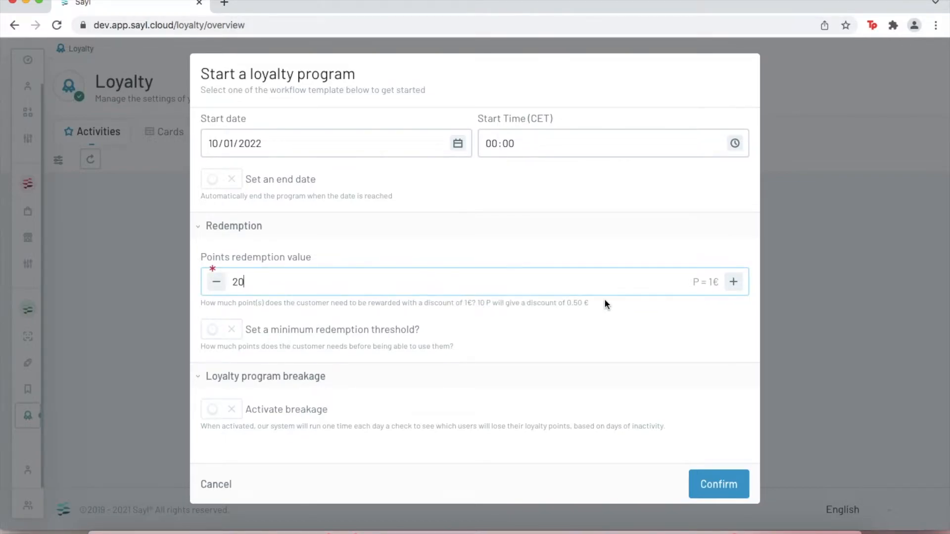
left_click_drag(589, 303, 478, 305)
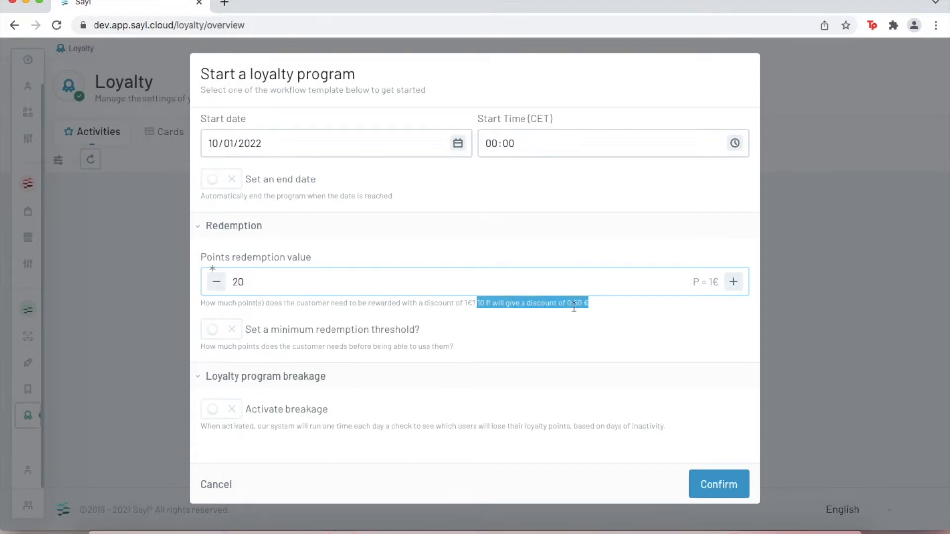
Step: Set the points redemption value back to 10 points per €1
left_click(511, 277)
key("BackSpace")
key("BackSpace")
type("1")
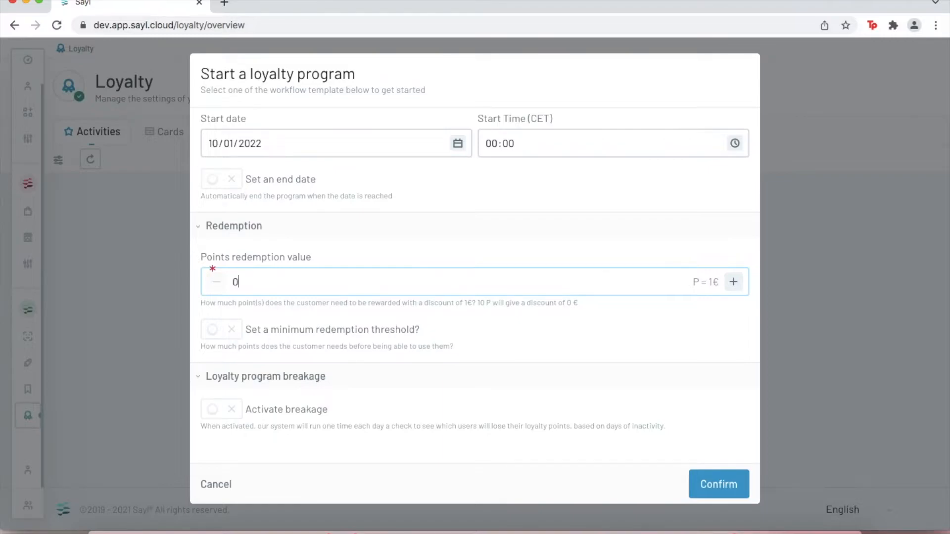
type("0")
key("Tab")
Step: Enable a minimum redemption threshold and set it to 50 points
left_click(214, 328)
scroll(283, 330, "down", 2)
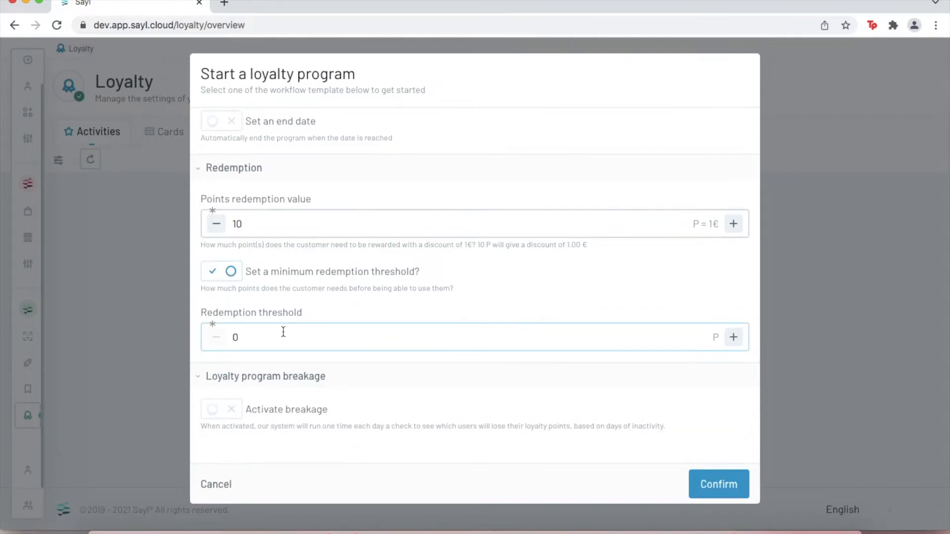
left_click(284, 340)
key("BackSpace")
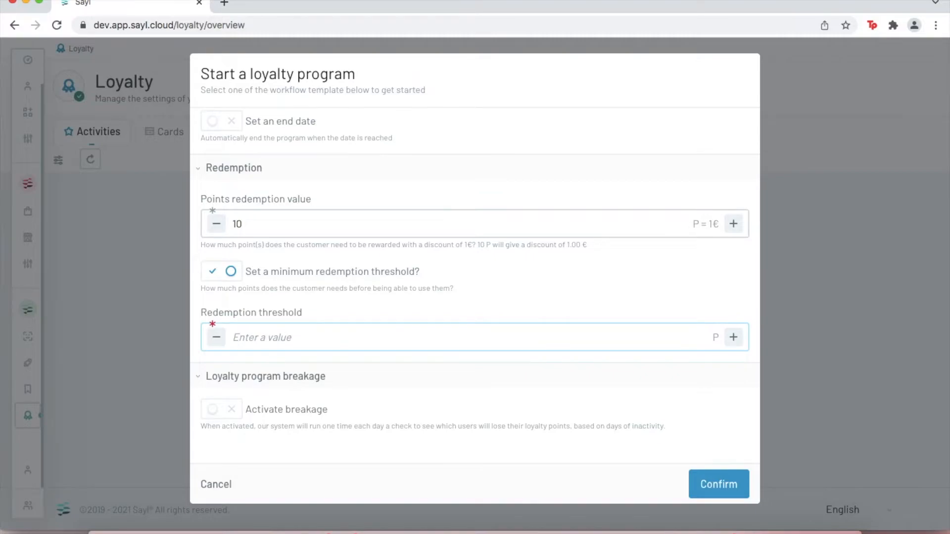
type("50")
Step: Activate breakage after 365 inactive days with a reminder 30 days before expiration, and confirm the loyalty program
left_click(216, 416)
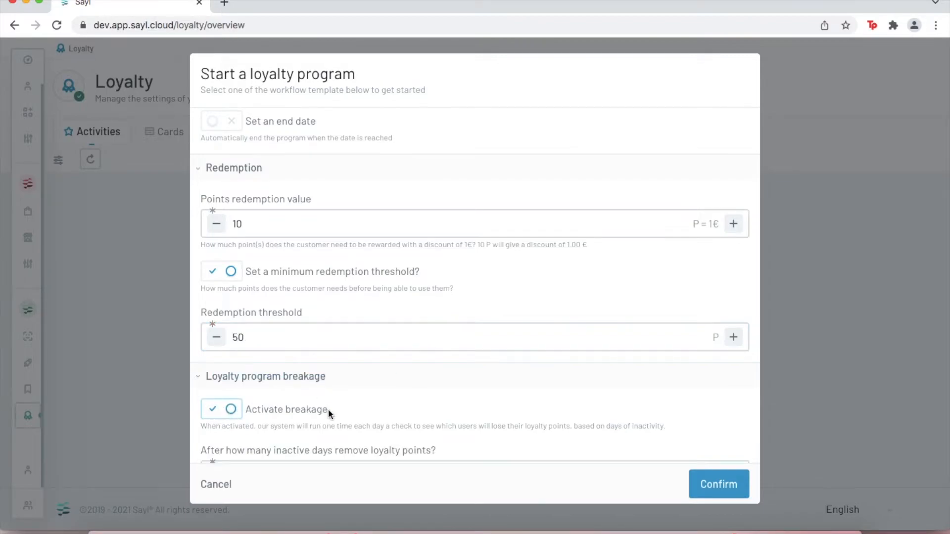
scroll(329, 404, "down", 3)
left_click(348, 347)
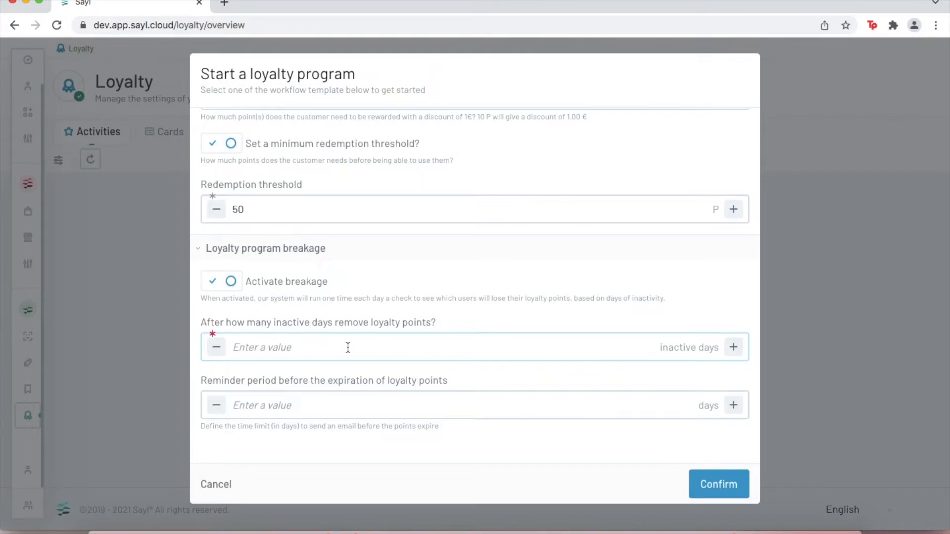
type("365")
left_click(342, 398)
type("30")
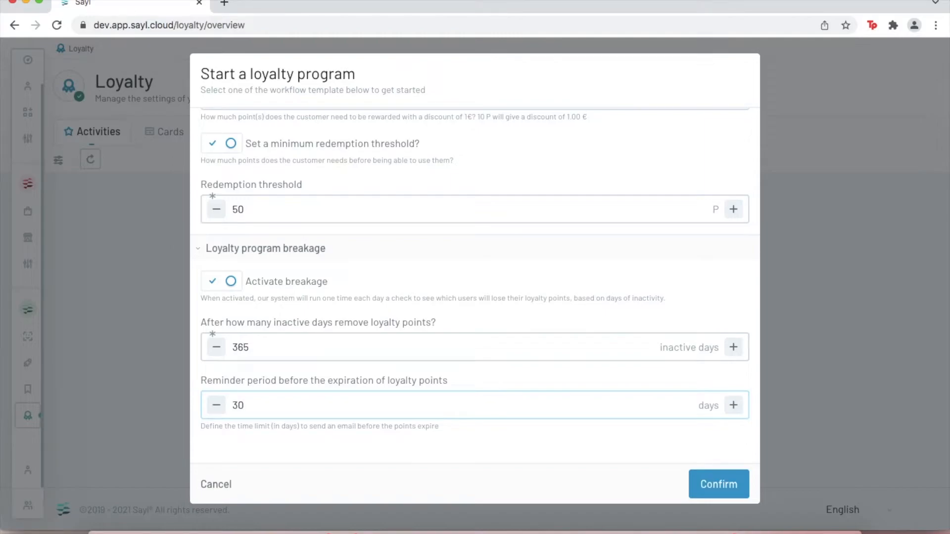
left_click(721, 484)
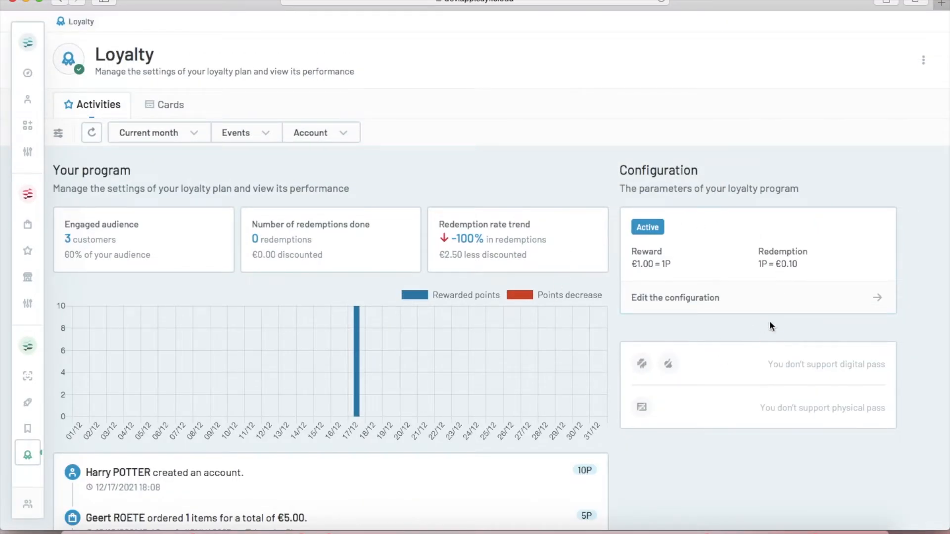
Step: Open the loyalty program's configuration and review its points, reward, activation date, redemption, breakage and communication settings
left_click(664, 304)
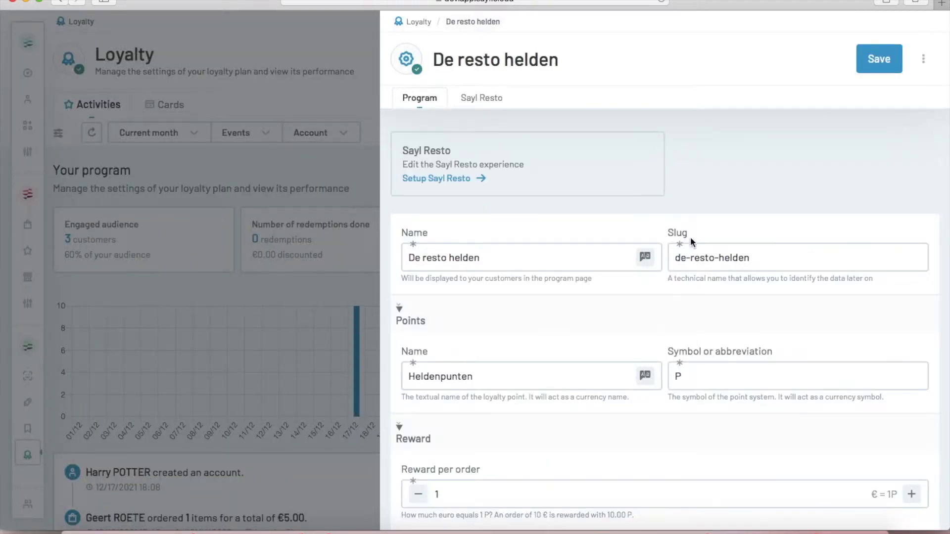
scroll(743, 186, "down", 7)
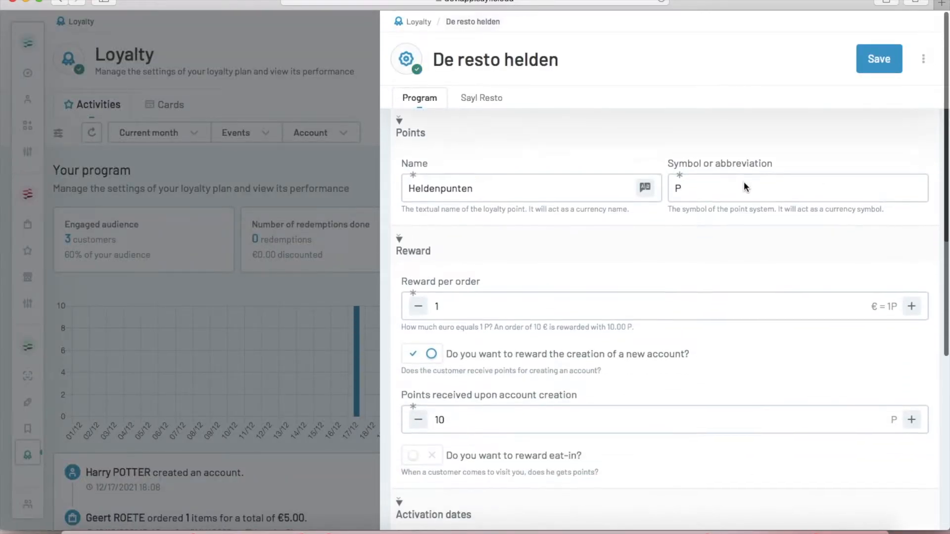
scroll(745, 186, "down", 8)
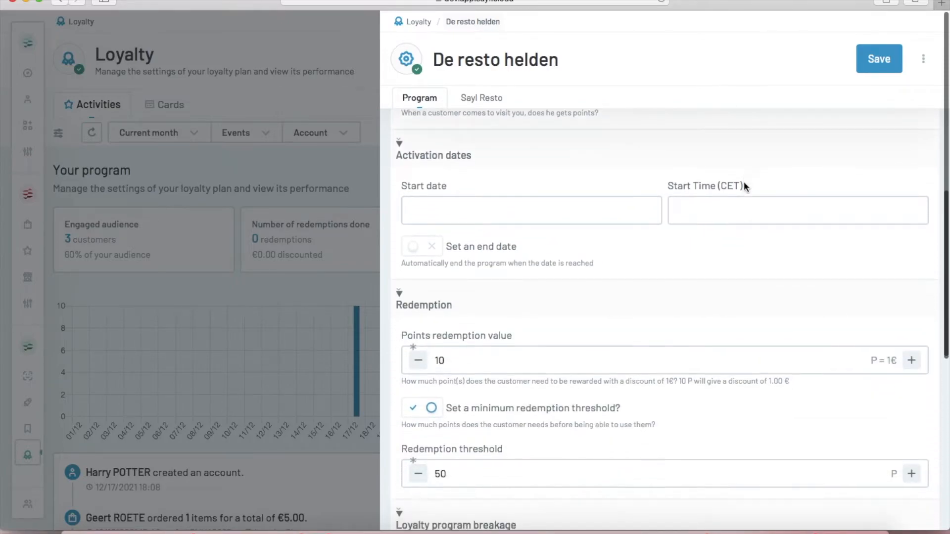
scroll(744, 186, "down", 5)
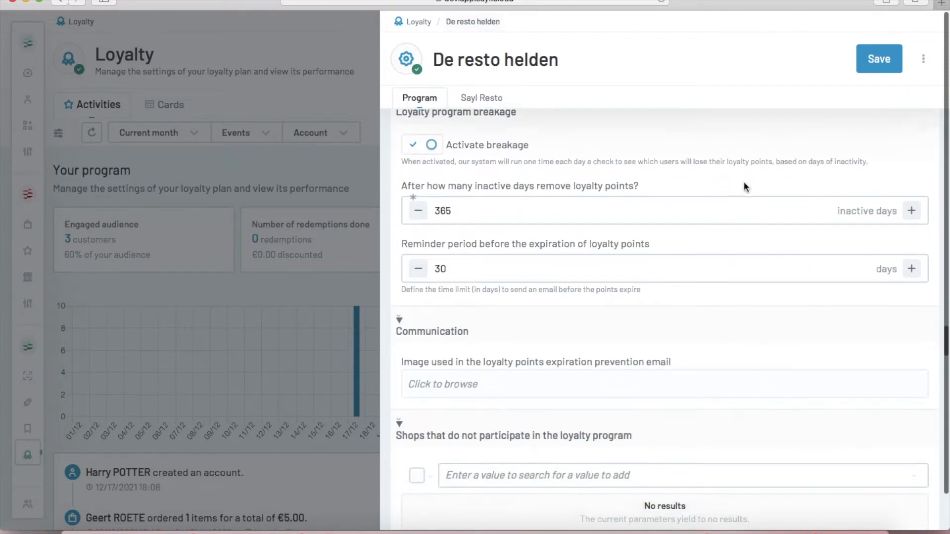
scroll(744, 183, "down", 1)
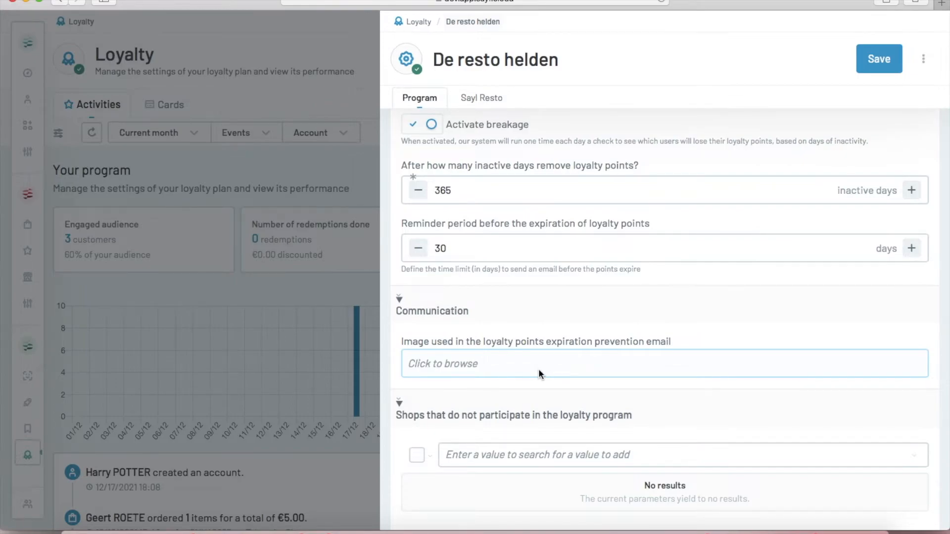
scroll(538, 369, "down", 2)
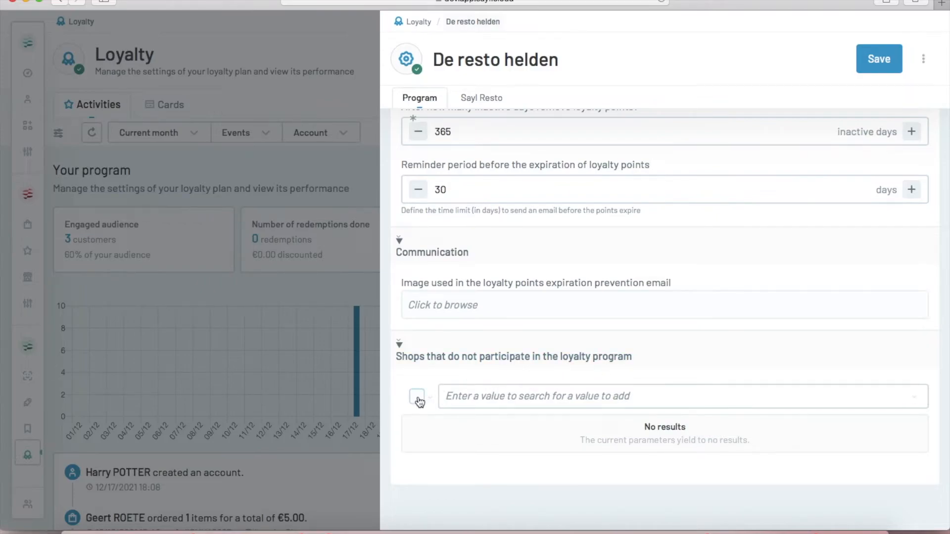
Step: Look at the shops that can be excluded from the loyalty program, and close the configuration without excluding any
left_click(513, 401)
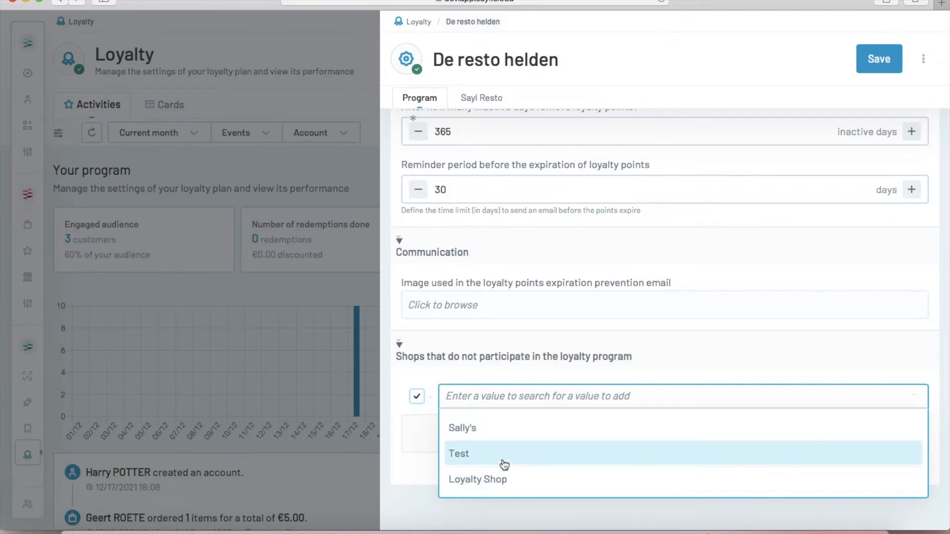
left_click(418, 399)
left_click(272, 398)
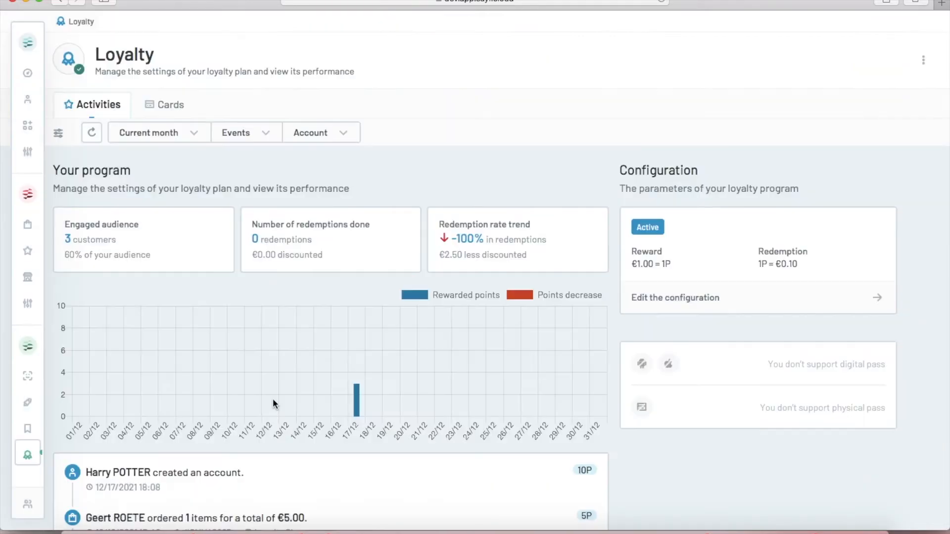
Step: Review the loyalty activity feed and switch from the master account to the Sayl Loyalty account
scroll(272, 399, "down", 5)
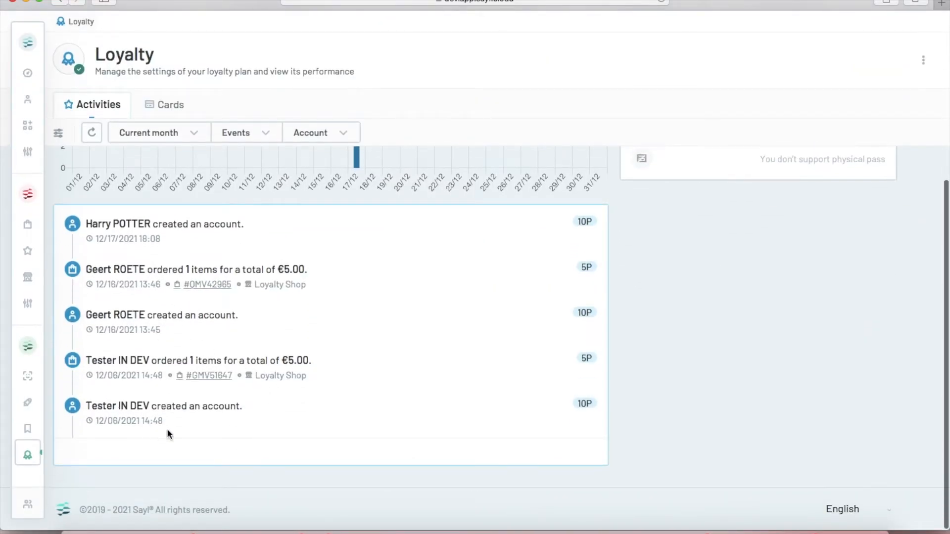
scroll(274, 344, "up", 5)
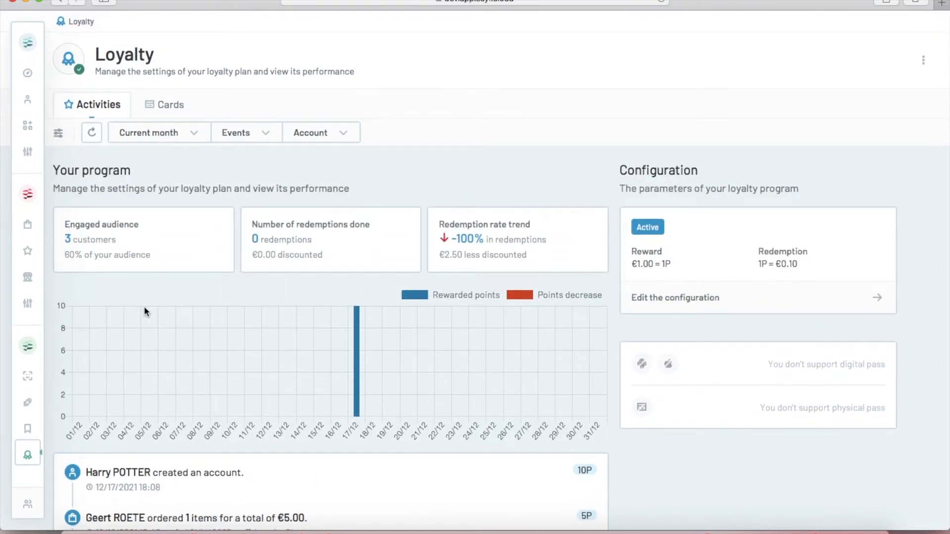
mouse_move(32, 343)
left_click(91, 501)
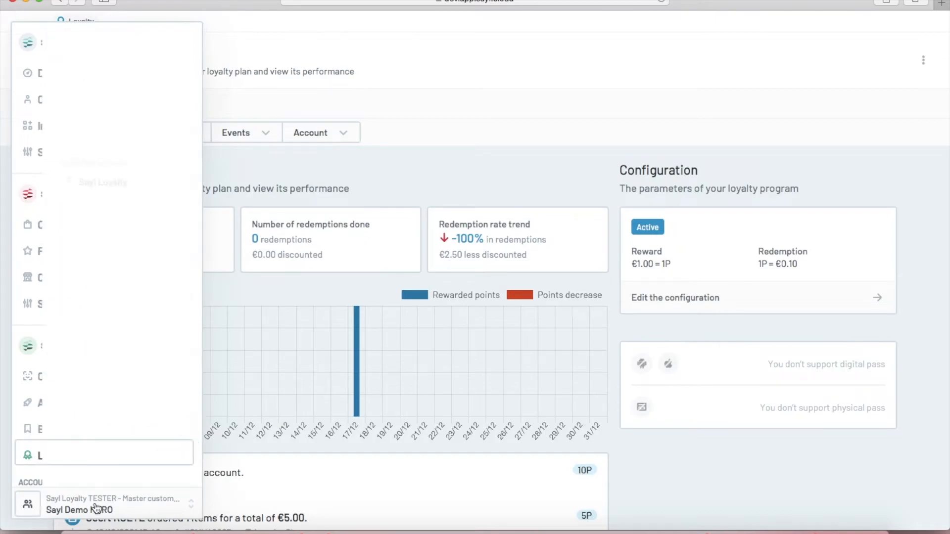
left_click(115, 179)
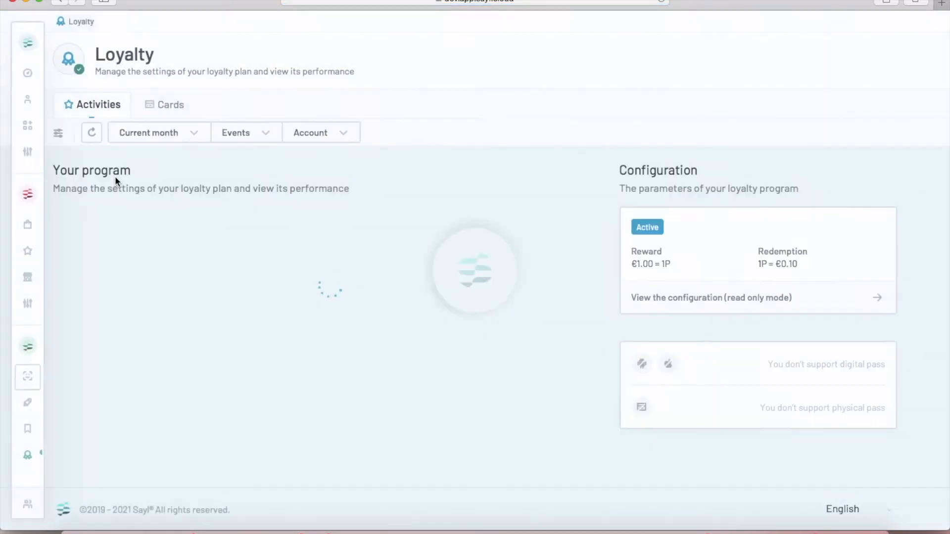
Step: Open the webshop's Sayl Resto settings for the Sayl Loyalty account
mouse_move(14, 202)
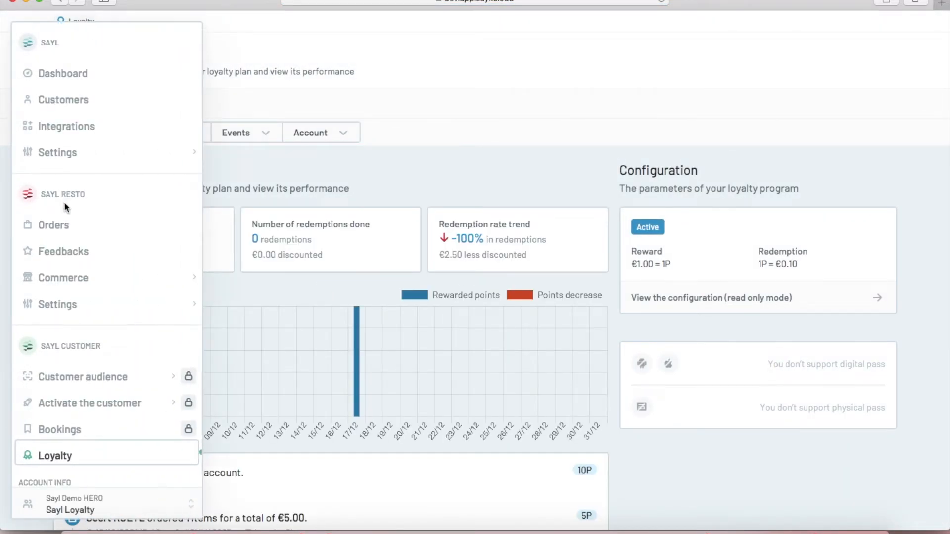
left_click(69, 305)
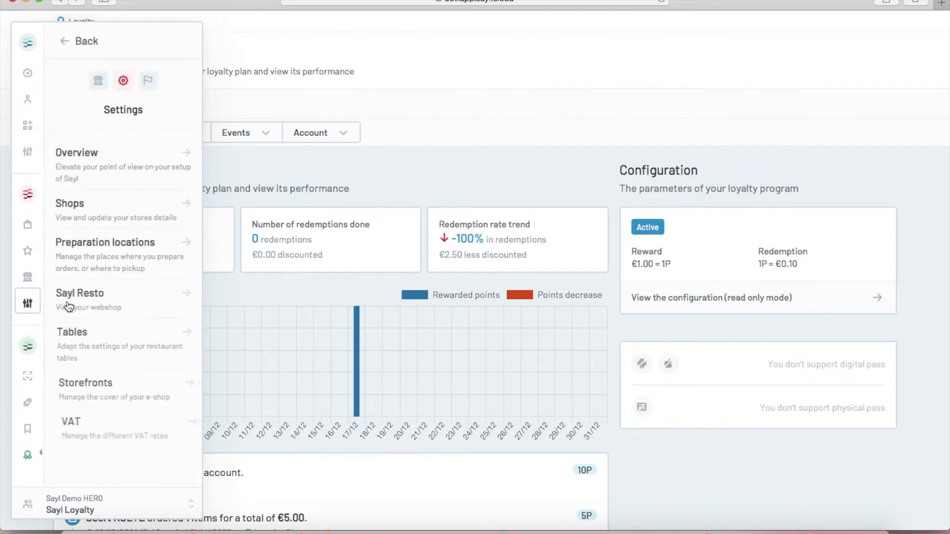
left_click(82, 302)
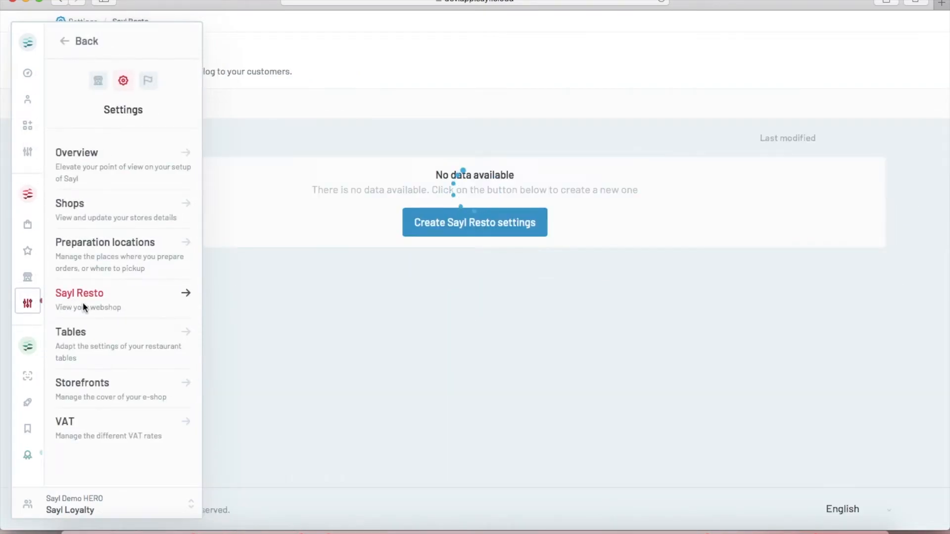
left_click(266, 172)
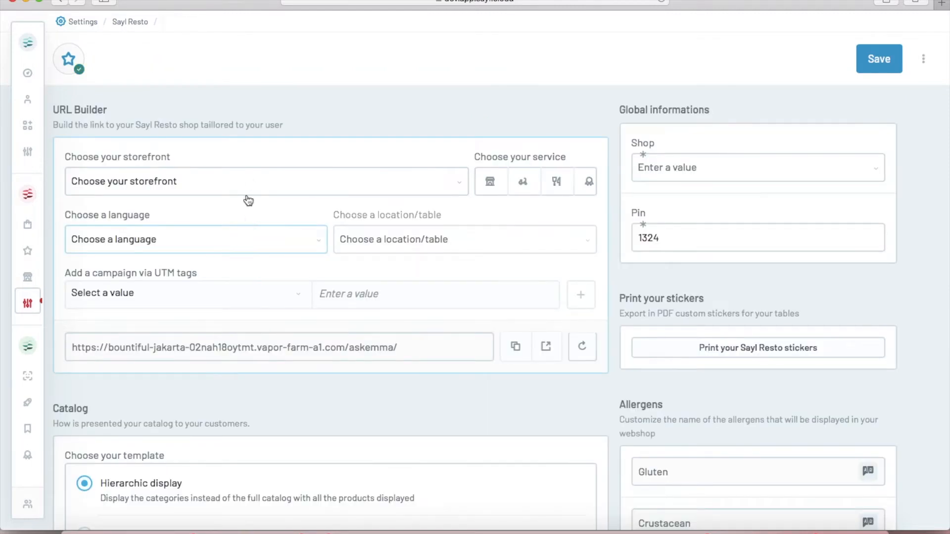
Step: Build a take-away shop link in English for the storefront Loyalty webshop Val and open the webshop
left_click(250, 186)
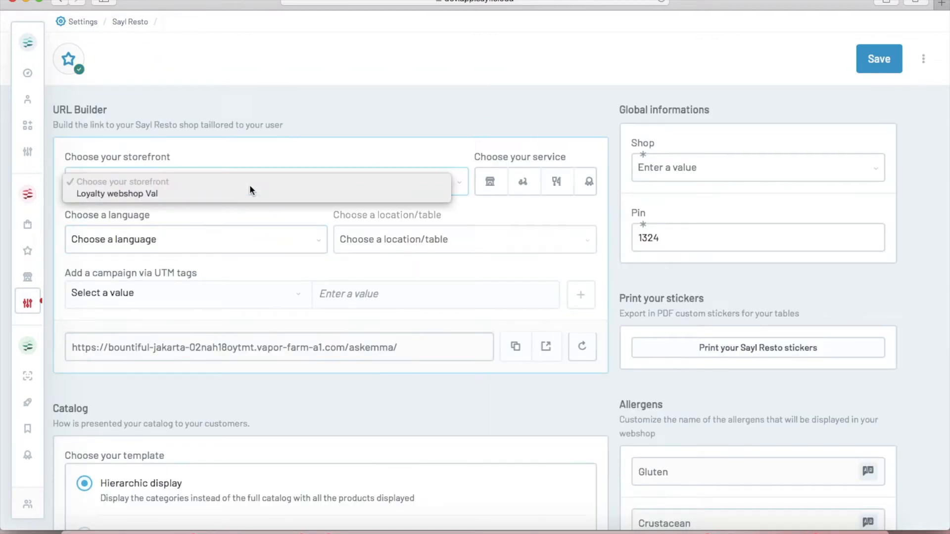
left_click(248, 195)
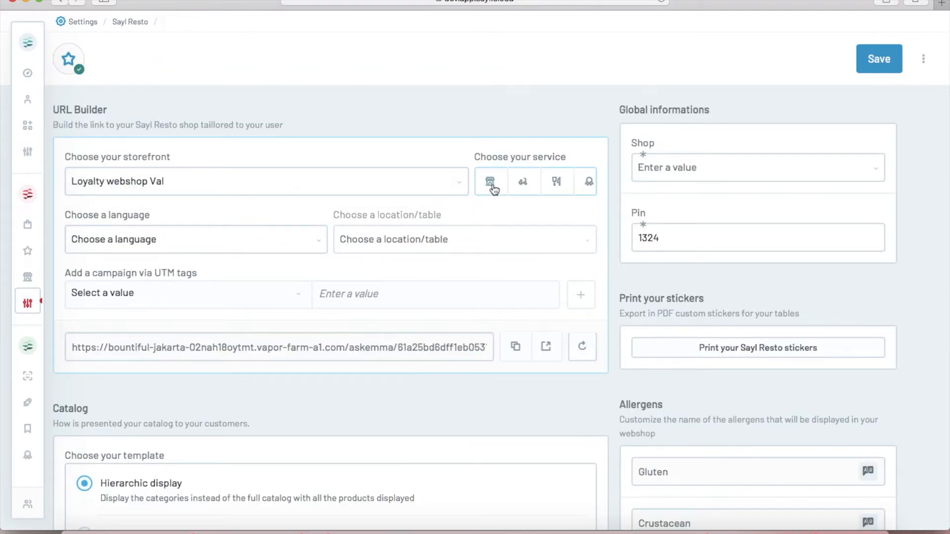
left_click(289, 234)
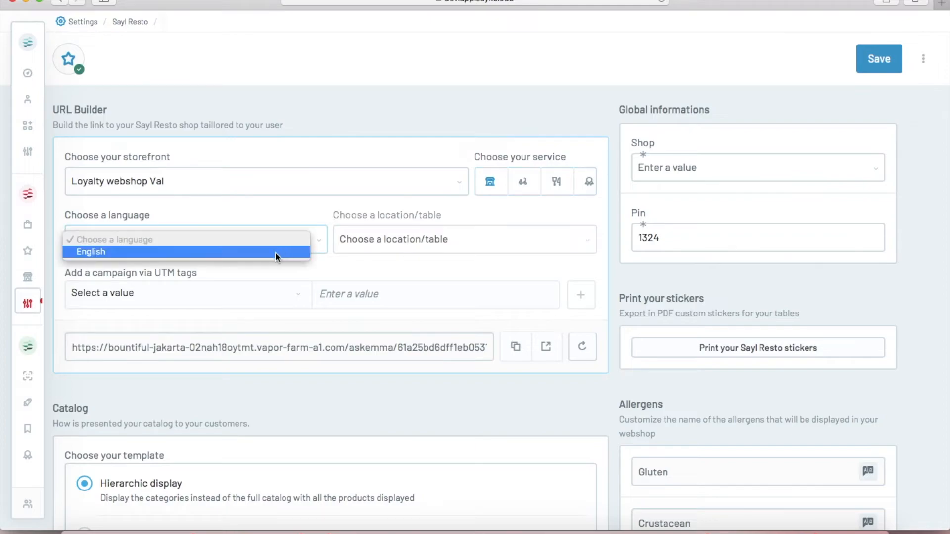
left_click(276, 254)
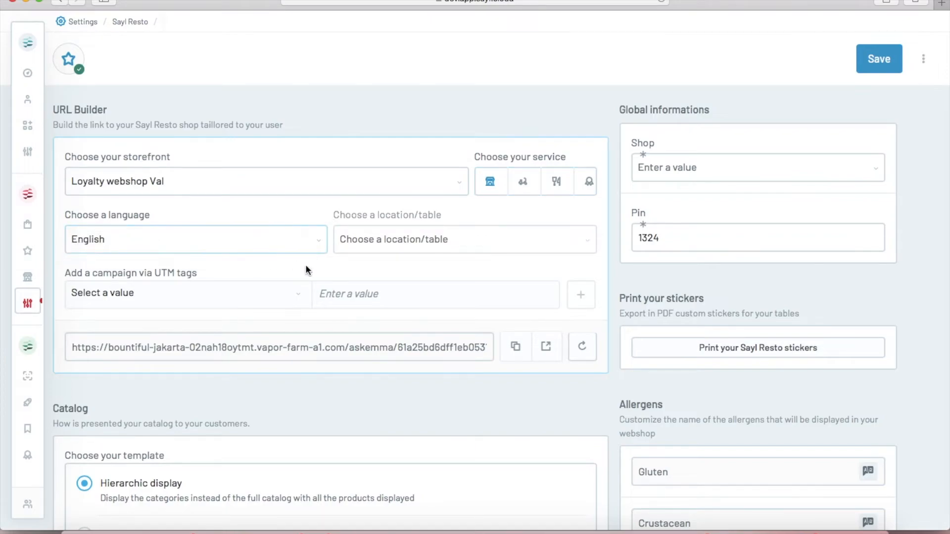
left_click(547, 352)
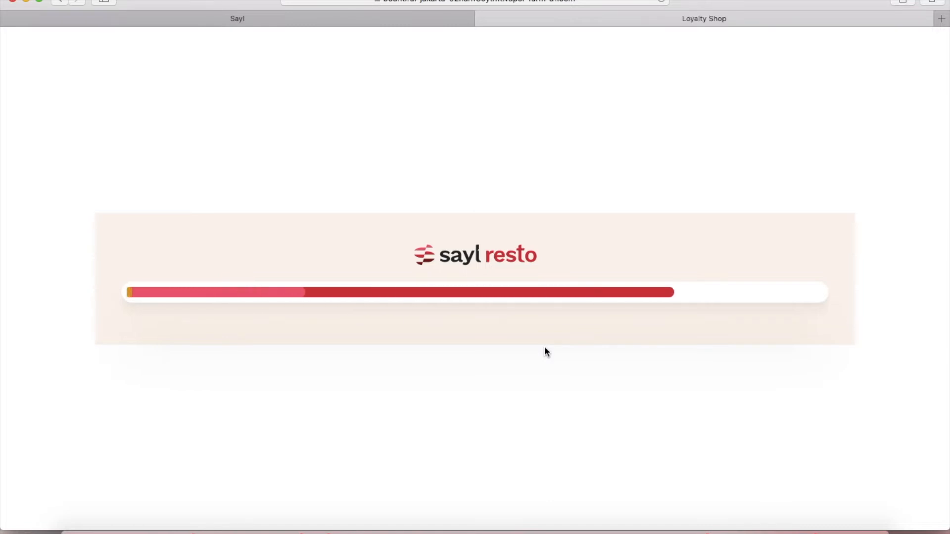
Step: Add two Coca cola to the basket and confirm the order selection
scroll(369, 333, "down", 4)
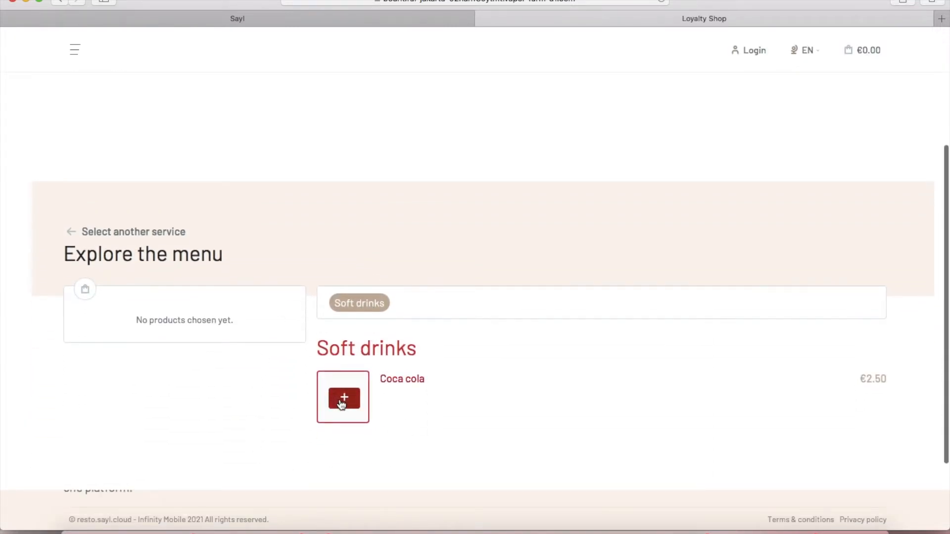
left_click(342, 400)
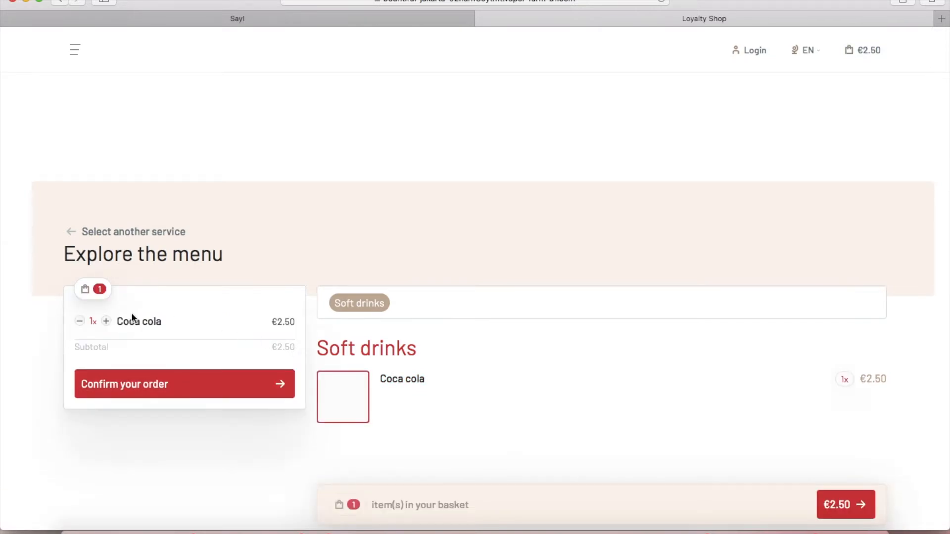
left_click(106, 321)
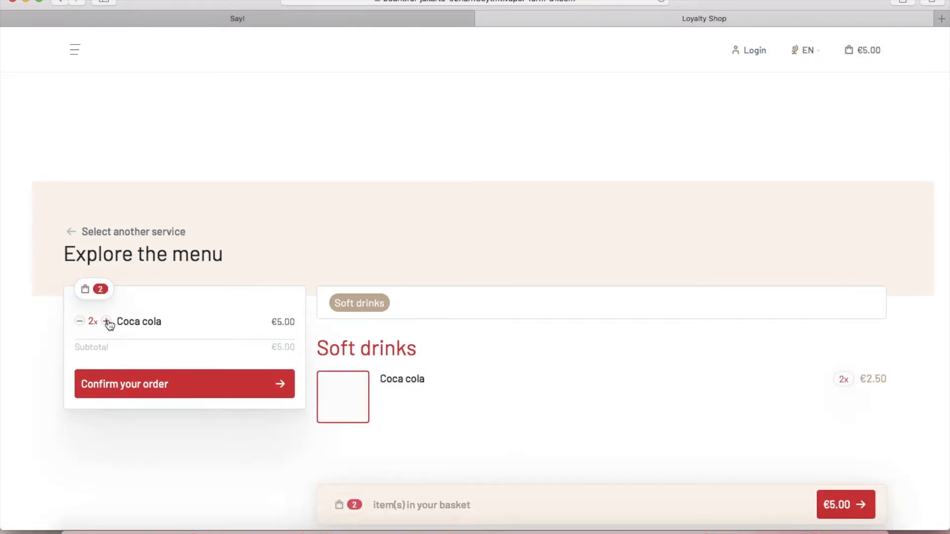
left_click(191, 395)
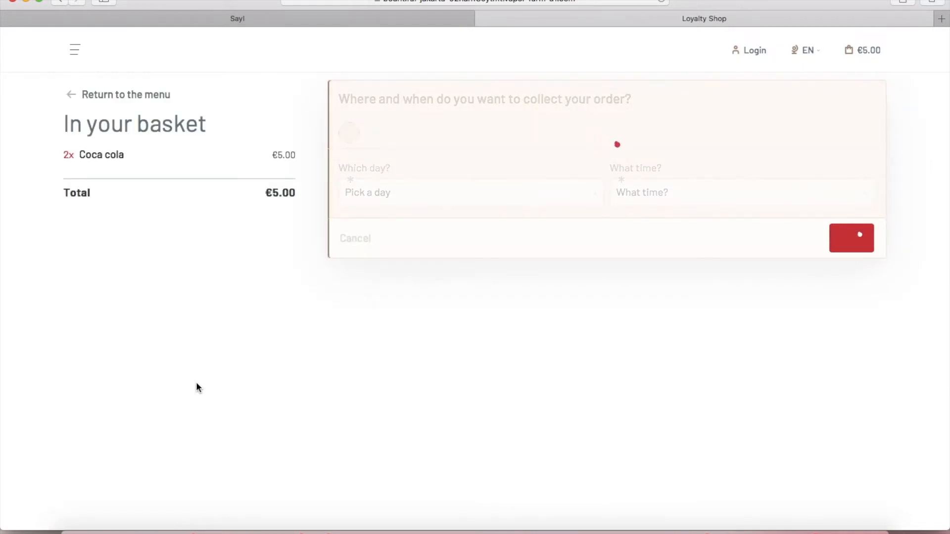
Step: Set the order's collection time to 19:00 today and confirm it
left_click(649, 208)
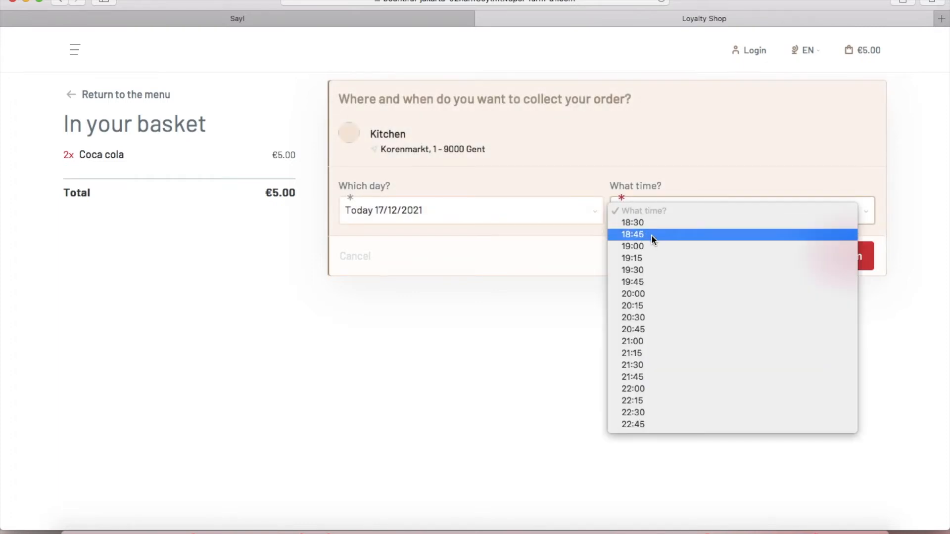
left_click(653, 246)
left_click(844, 255)
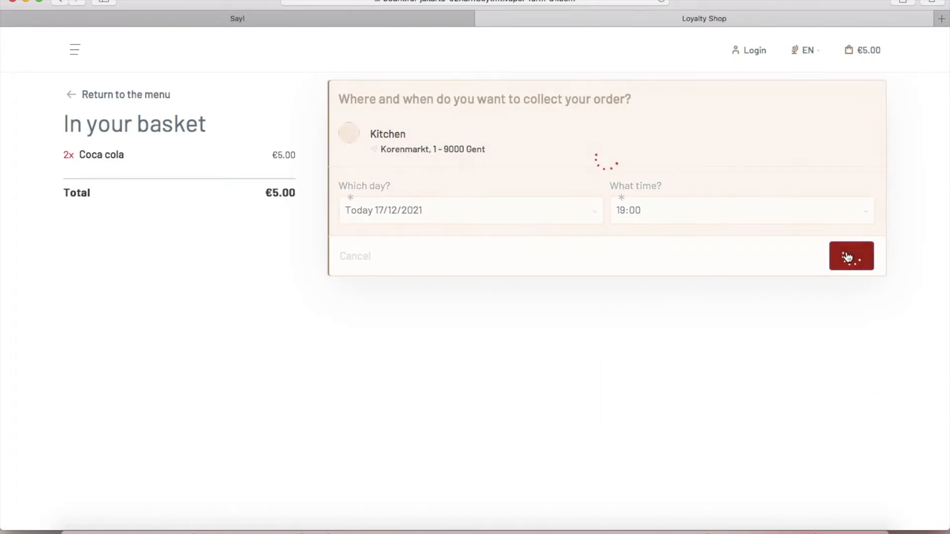
Step: Review the loyalty points offer in the checkout and confirm the customer's prefilled contact details
scroll(507, 183, "down", 1)
scroll(506, 187, "down", 3)
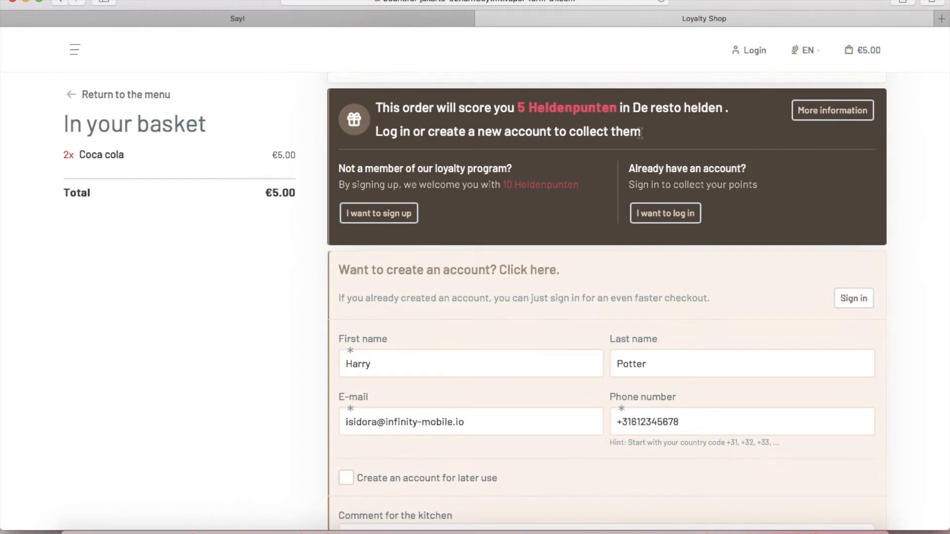
left_click(648, 213)
scroll(530, 286, "down", 3)
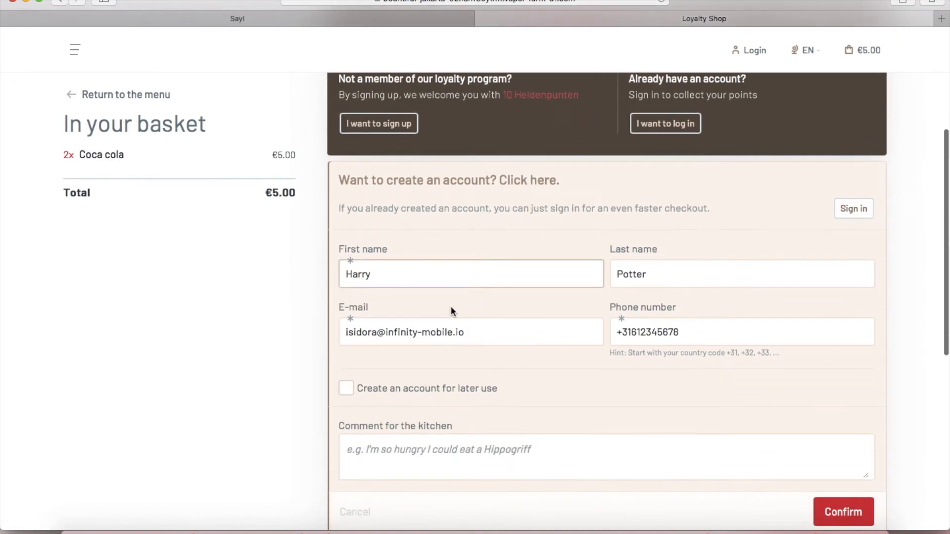
scroll(413, 360, "down", 1)
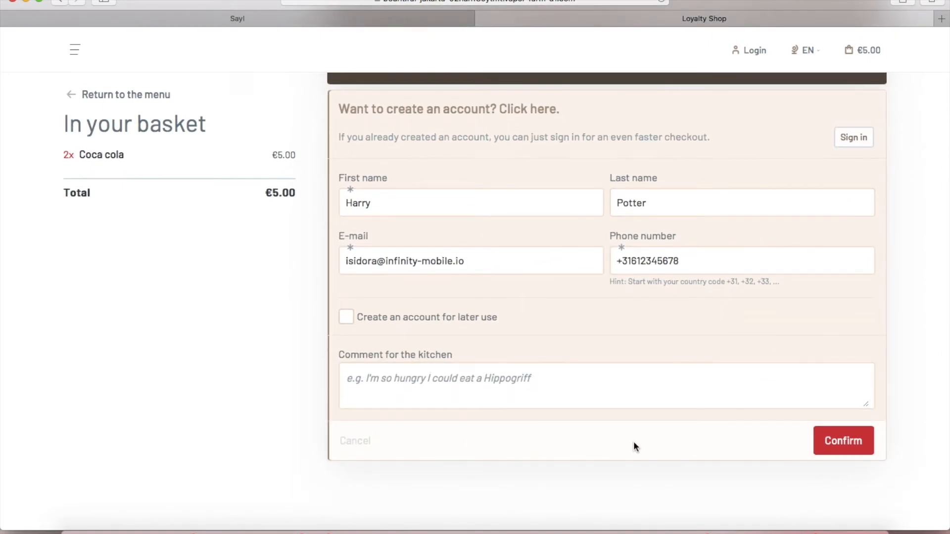
left_click(844, 440)
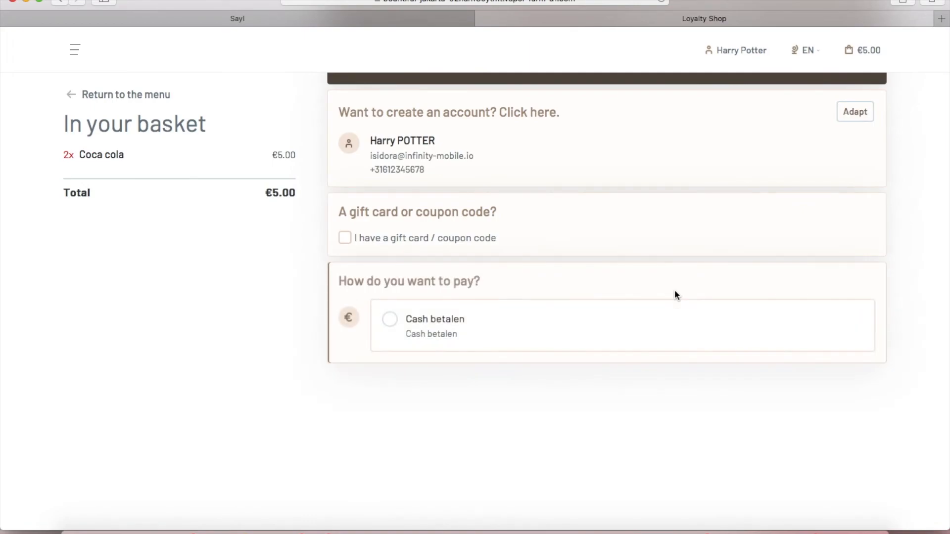
Step: Choose Cash betalen as the payment method and place the order
left_click(444, 332)
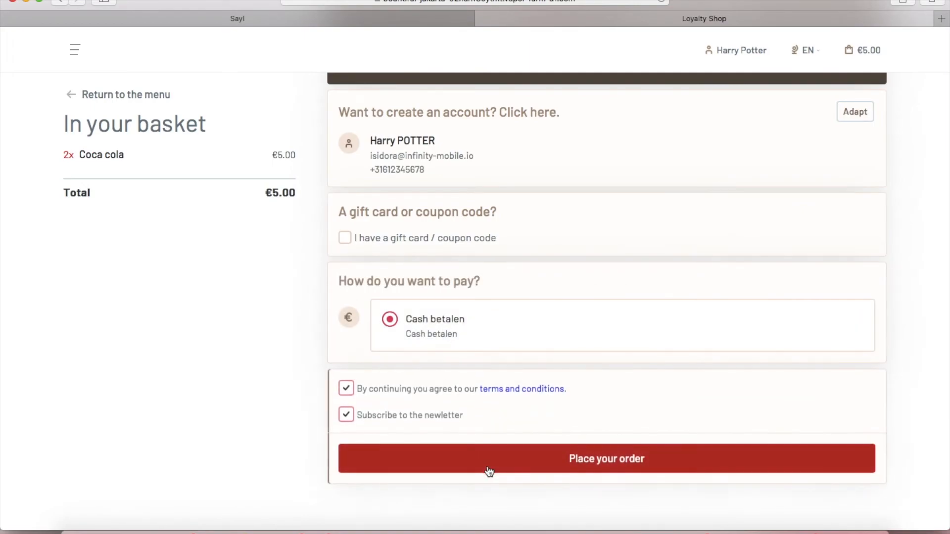
left_click(489, 470)
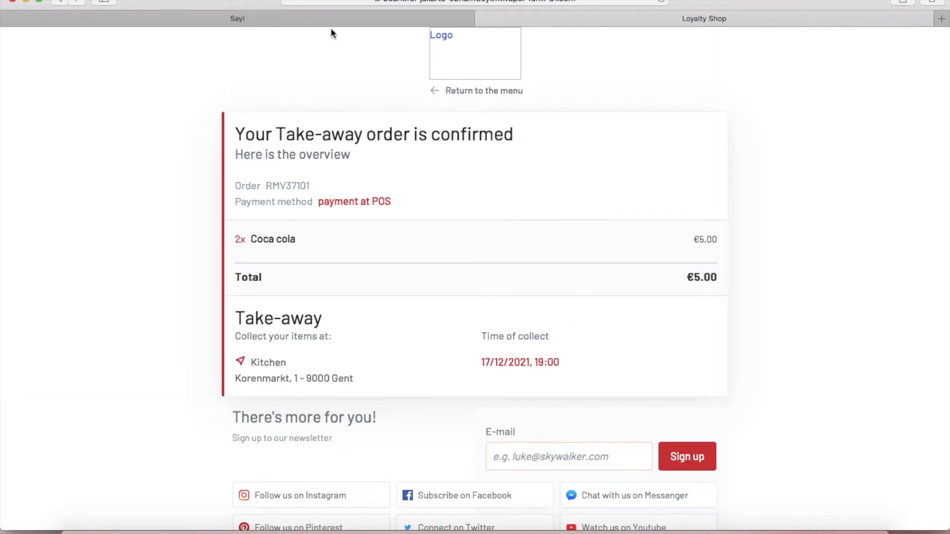
Step: Switch back to the Sayl back office and return from the Sayl Loyalty subaccount to the master account
left_click(314, 18)
mouse_move(13, 369)
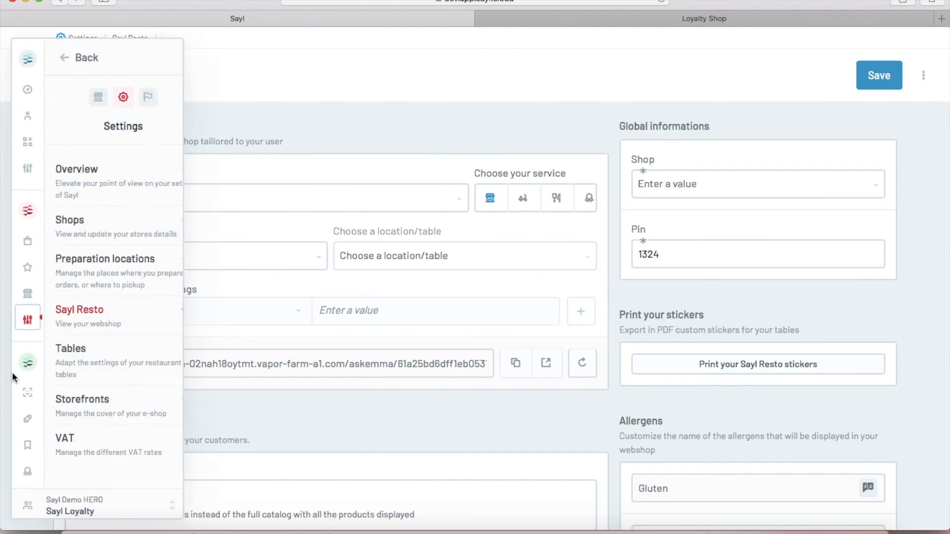
left_click(30, 505)
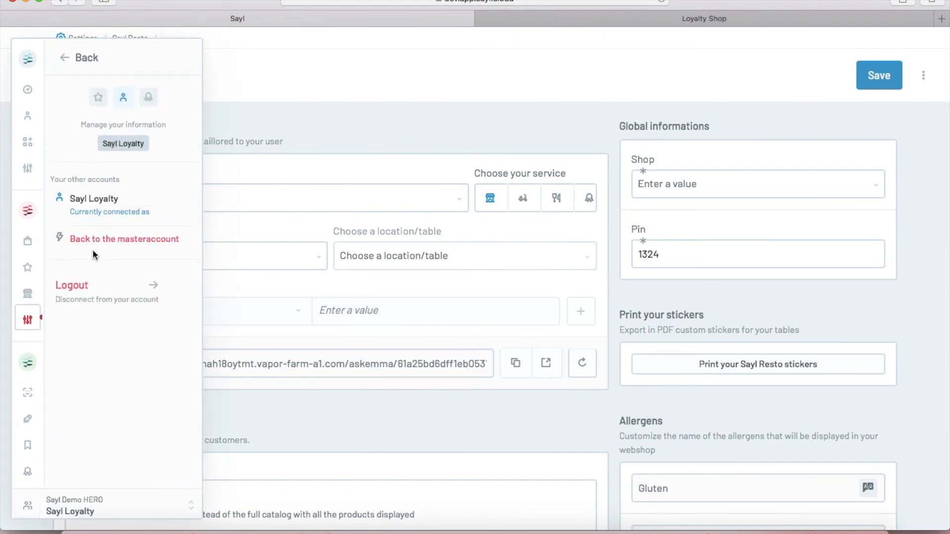
left_click(117, 240)
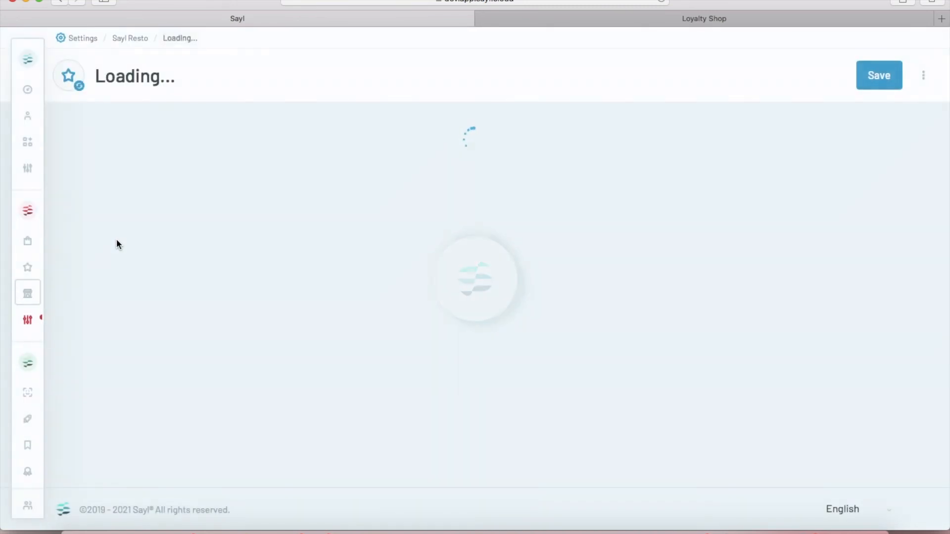
Step: Open the loyalty program's activity overview and review its performance chart and list of recent customer events
mouse_move(19, 402)
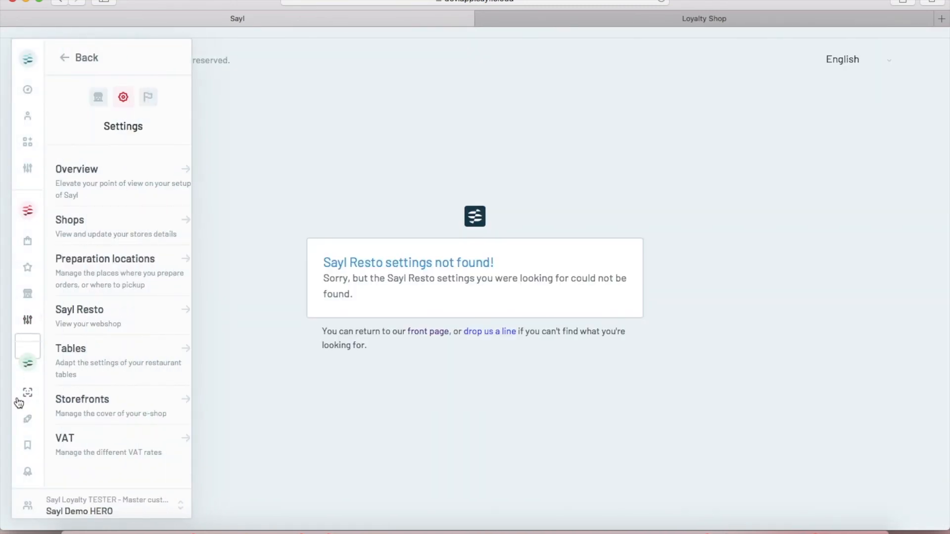
left_click(28, 470)
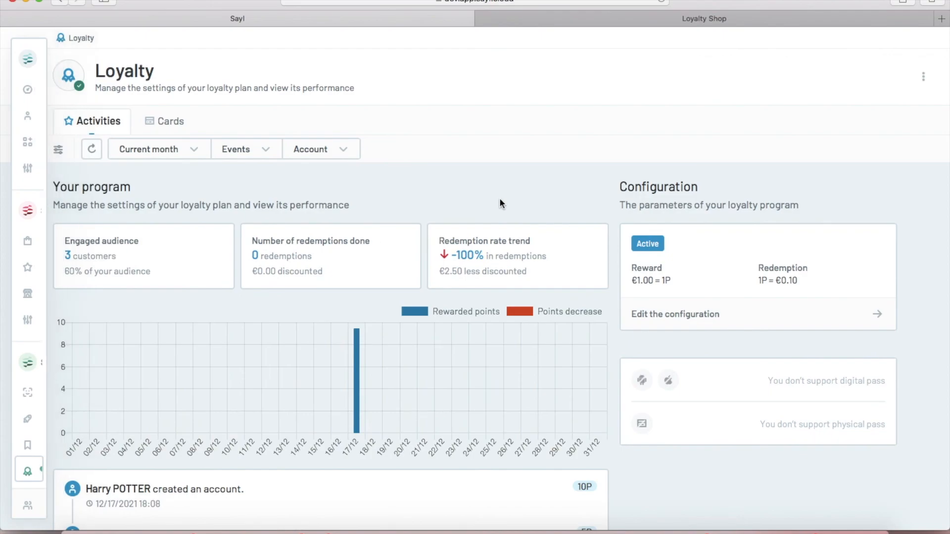
scroll(500, 197, "down", 3)
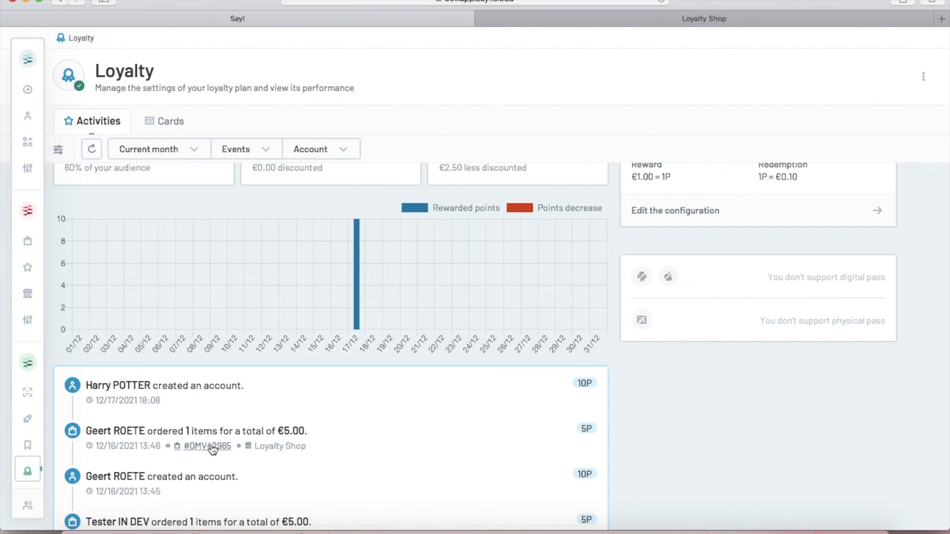
Step: Open the order from the 12/16/2021 13:46 loyalty activity entry and examine its details, including the points rewarded
left_click_drag(209, 439, 211, 443)
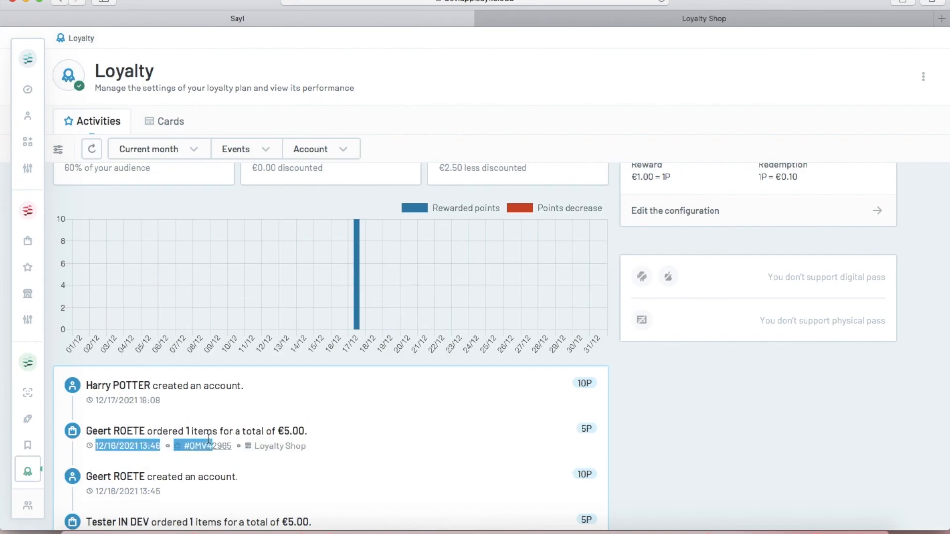
left_click(232, 442)
left_click(231, 442)
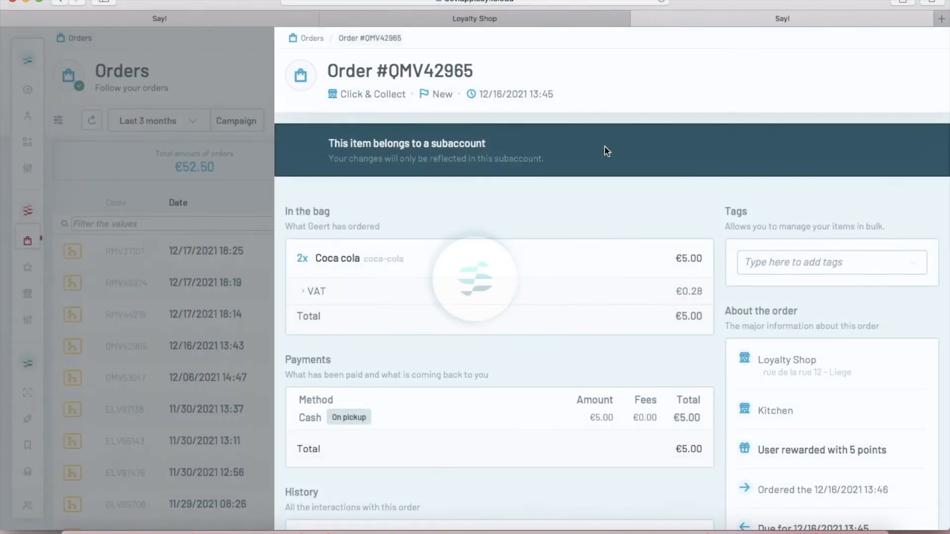
scroll(595, 307, "down", 1)
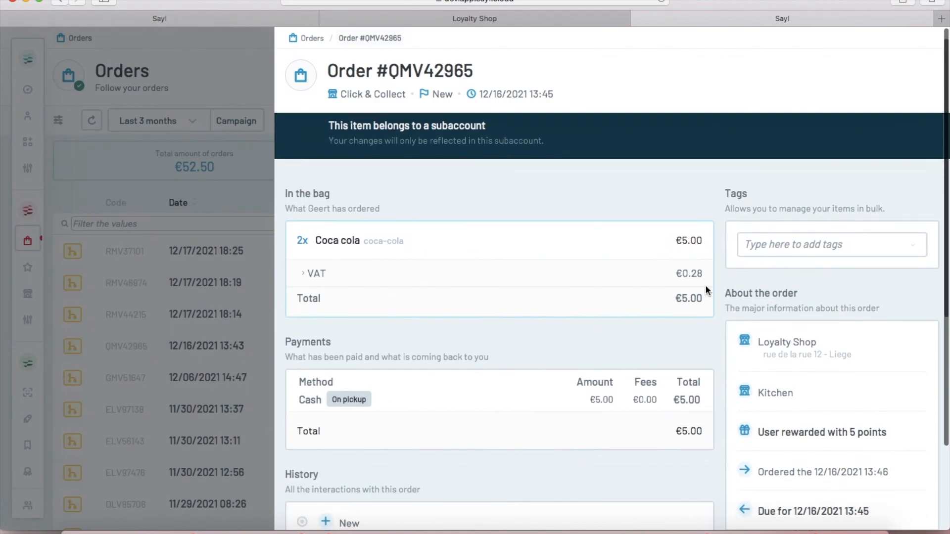